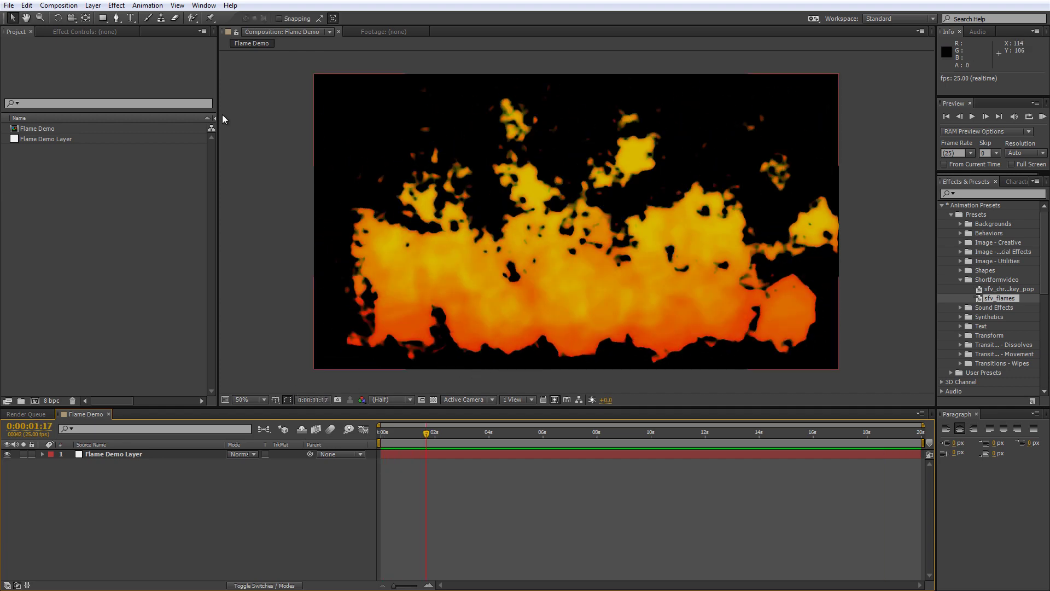
# Create a new HDTV 1080 25 fps, 10-second composition named 'Flame Demo 2'
pyautogui.rightClick(65, 170)
pyautogui.click(110, 177)
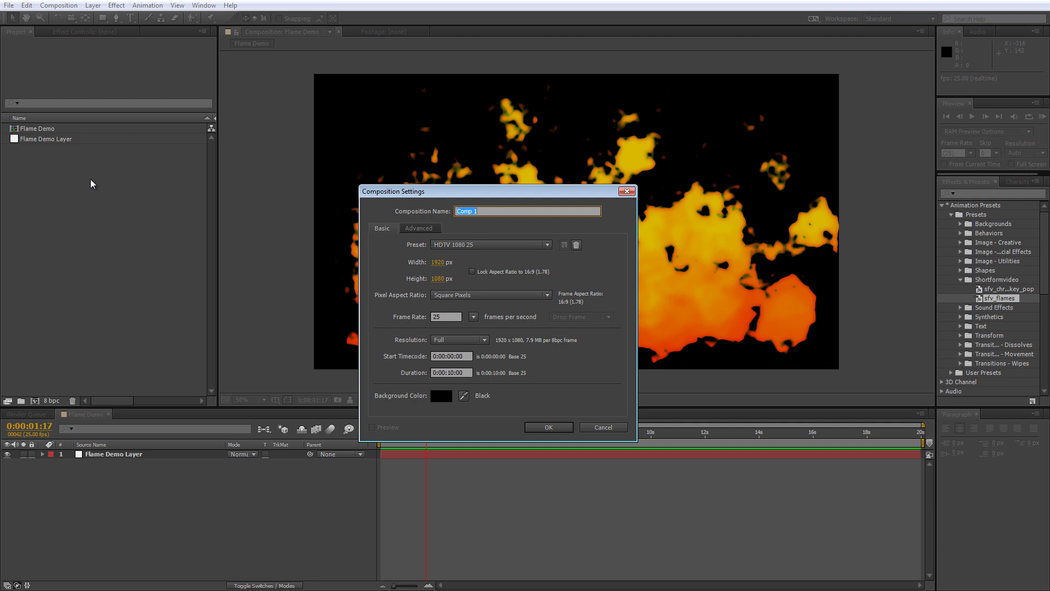
pyautogui.write('Flame Demo 2')
pyautogui.click(514, 263)
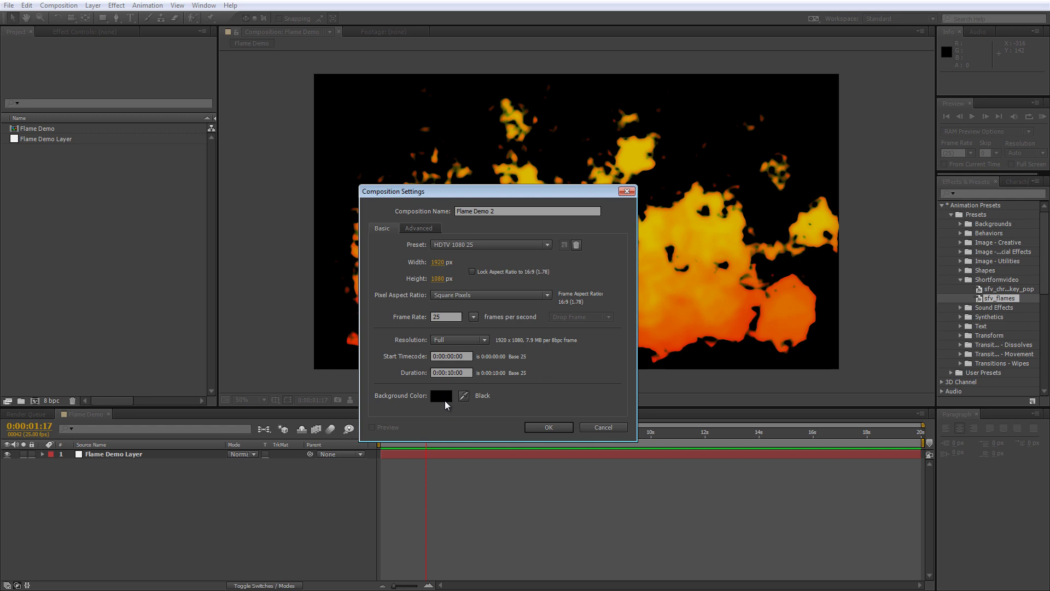
pyautogui.click(548, 427)
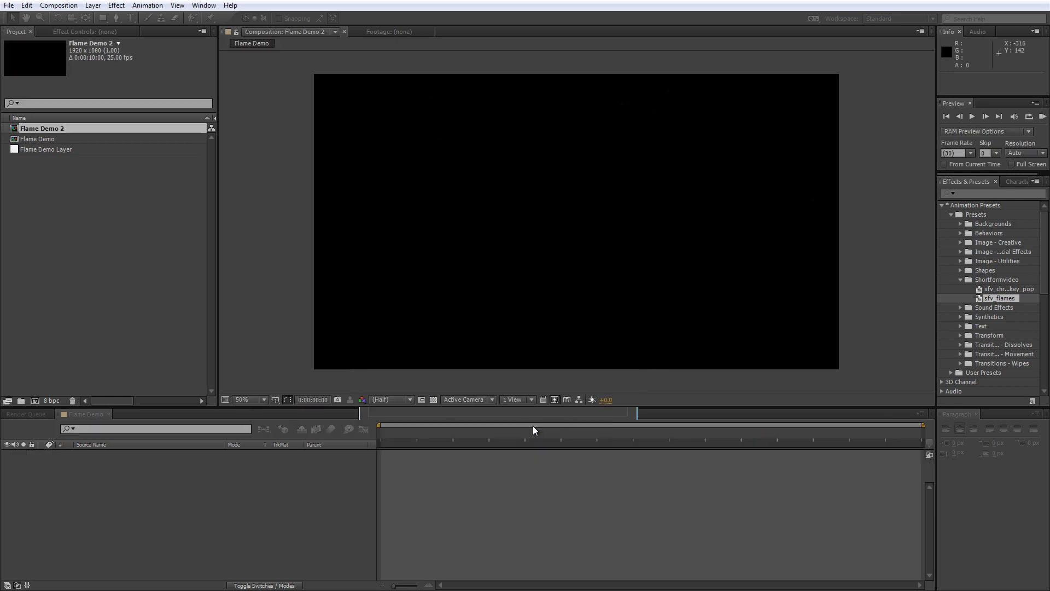
# Add a new white 1920x1080 solid named 'Flame Layer' from the timeline's New > Solid menu
pyautogui.rightClick(158, 497)
pyautogui.moveTo(186, 380)
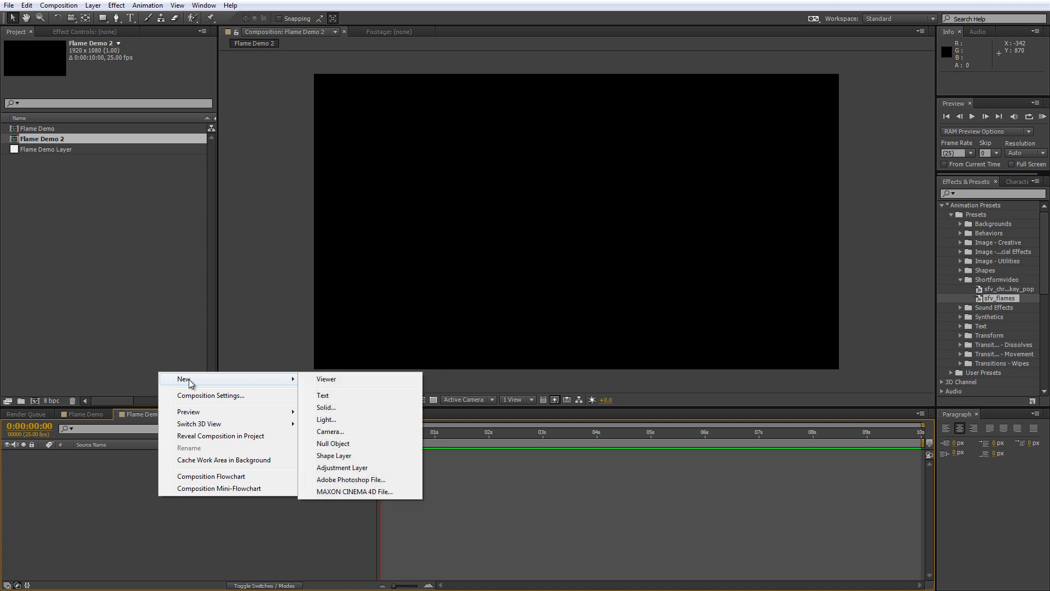
pyautogui.click(369, 411)
pyautogui.write('F')
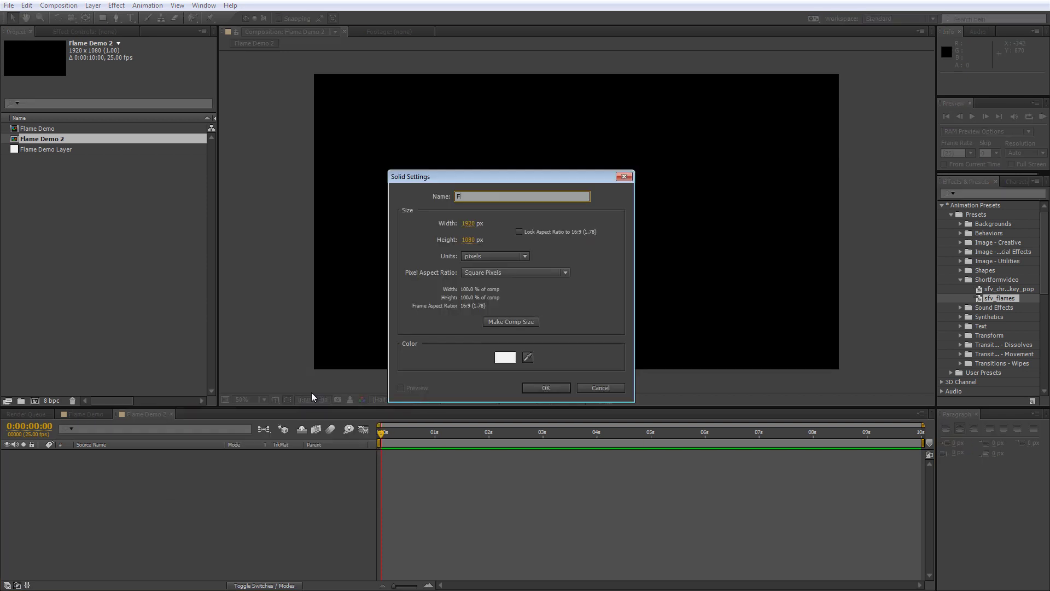
pyautogui.write('lame Layer')
pyautogui.click(545, 387)
pyautogui.click(213, 540)
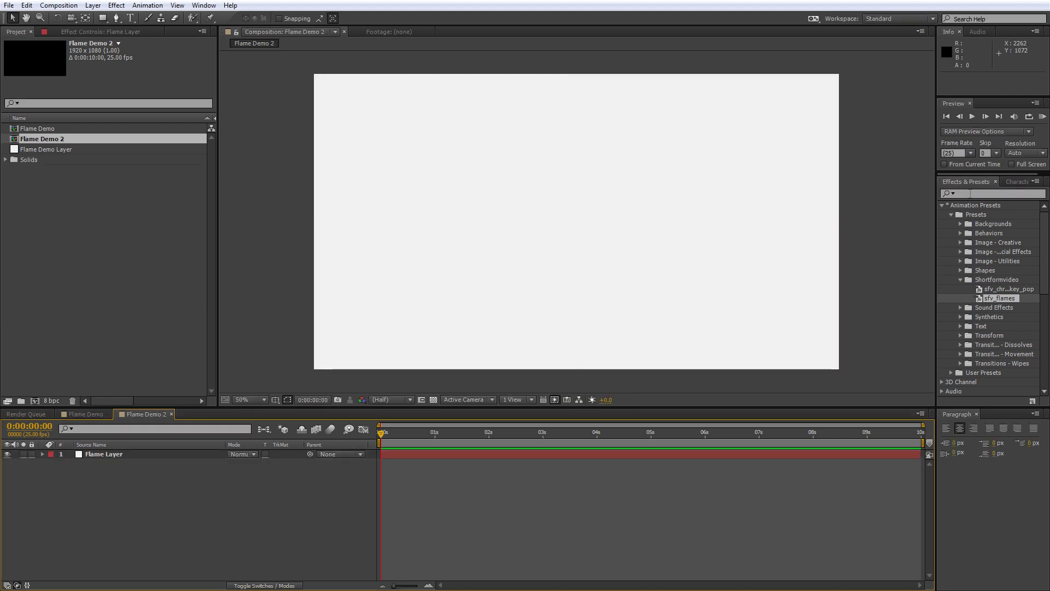
# Search Effects & Presets for 'cc par' and drop CC Particle Systems II onto Flame Layer
pyautogui.click(934, 190)
pyautogui.write('cc par')
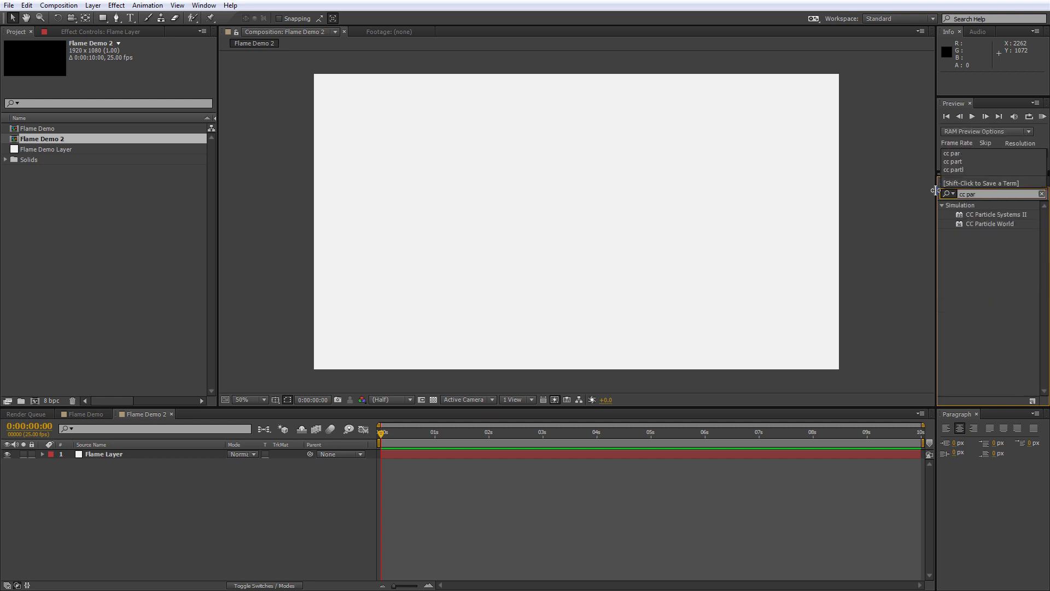
pyautogui.moveTo(982, 214); pyautogui.dragTo(610, 247)
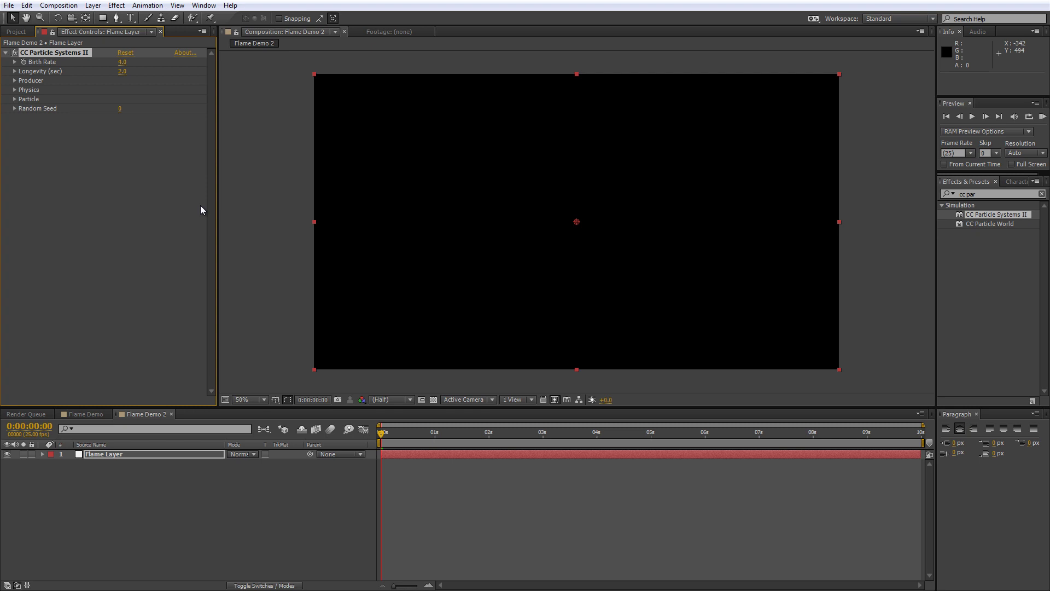
# Set the particle Birth Rate to 2.0 and Longevity to 0.8
pyautogui.click(94, 173)
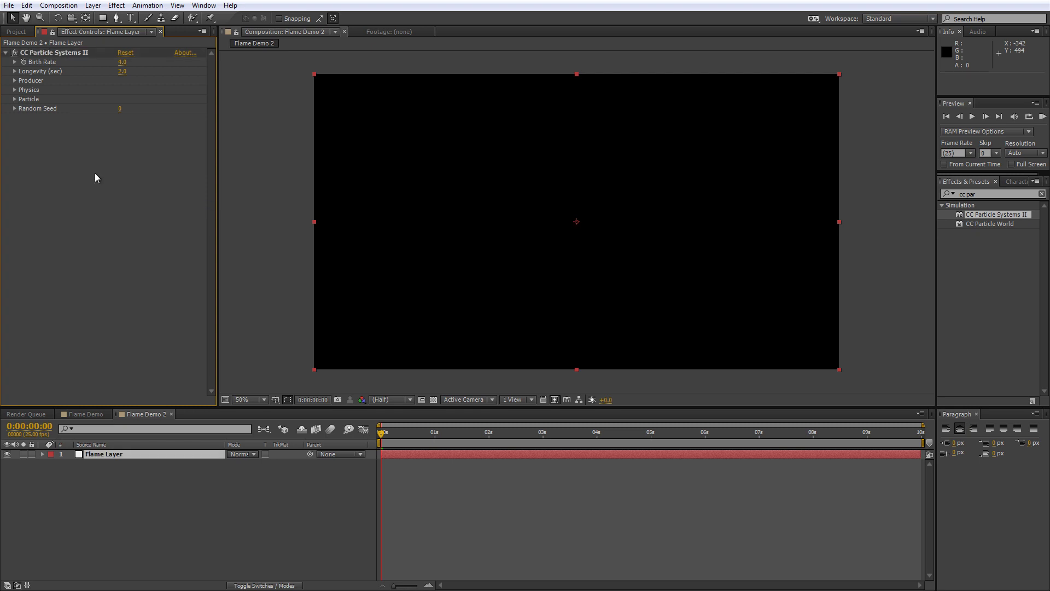
pyautogui.click(121, 63)
pyautogui.write('2')
pyautogui.click(123, 74)
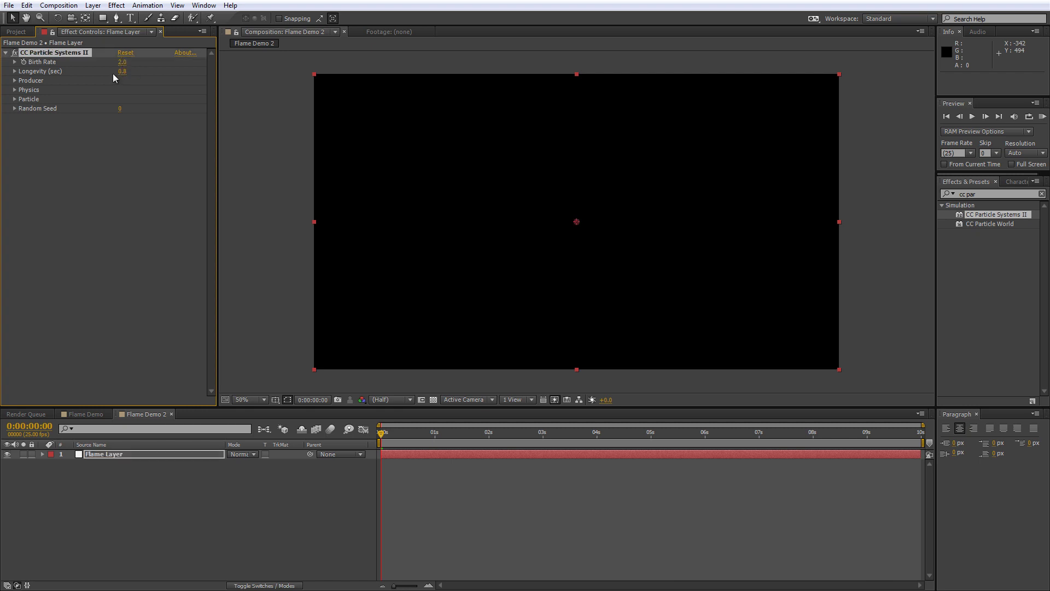
# Place the Producer at 960,960 with Radius X 80 and Radius Y 0
pyautogui.click(14, 81)
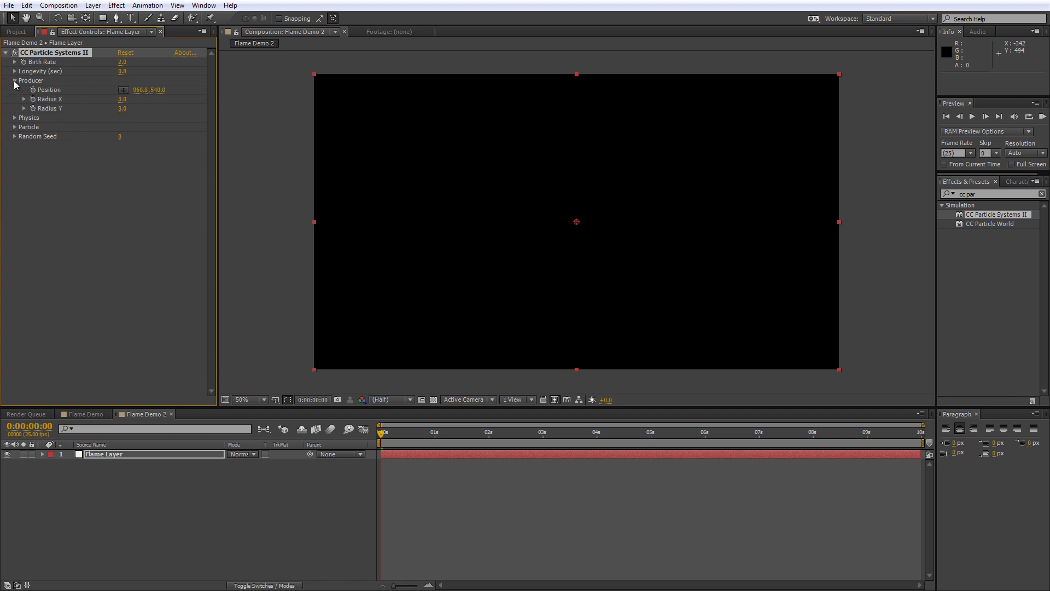
pyautogui.moveTo(157, 92); pyautogui.dragTo(304, 93)
pyautogui.click(156, 90)
pyautogui.write('560')
pyautogui.press('Return')
pyautogui.click(157, 104)
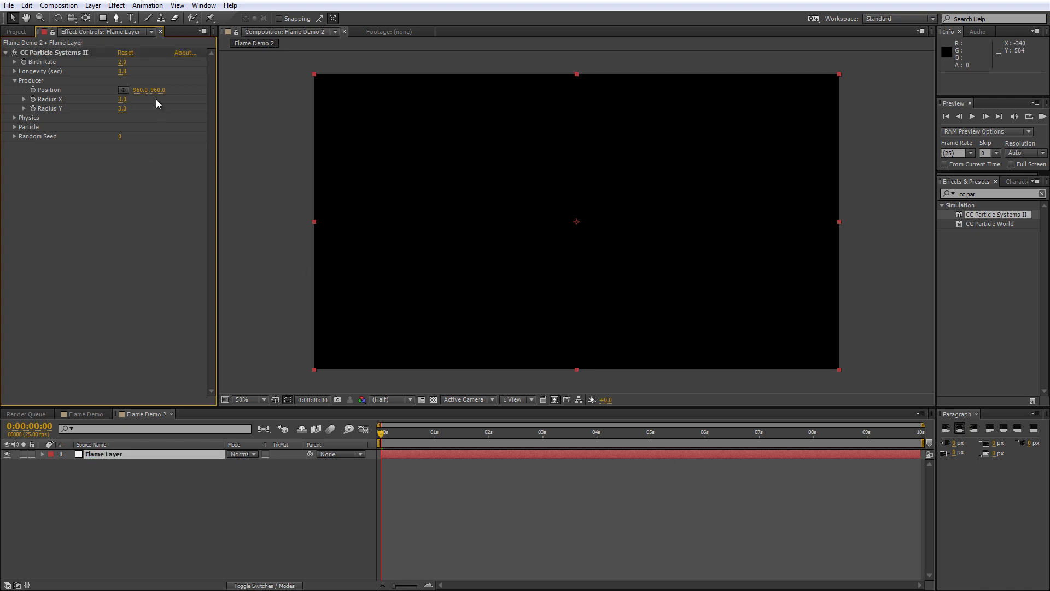
pyautogui.click(119, 100)
pyautogui.write('80')
pyautogui.press('Return')
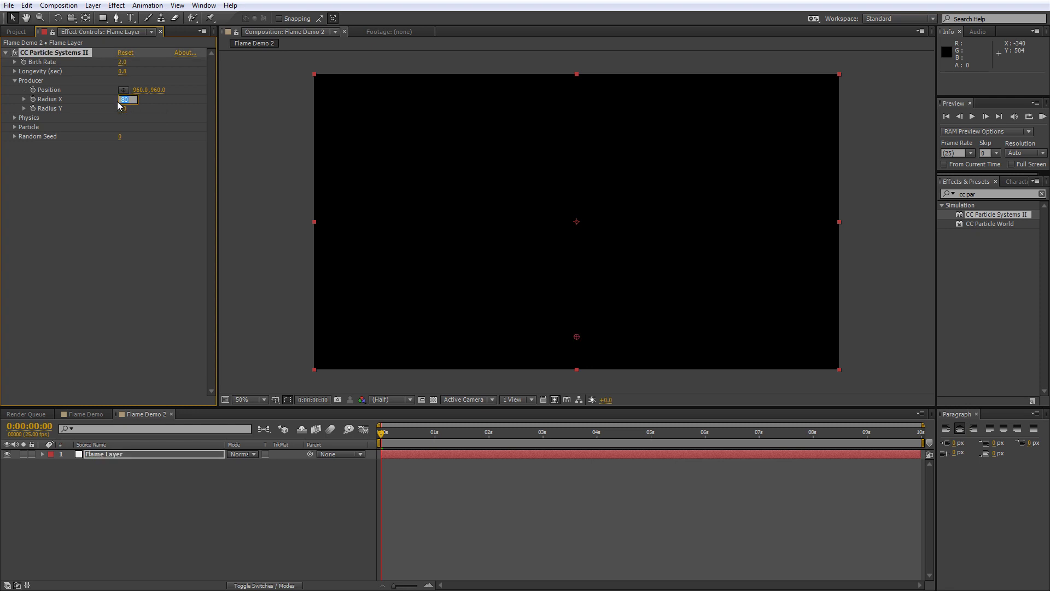
pyautogui.press('Tab')
pyautogui.click(45, 179)
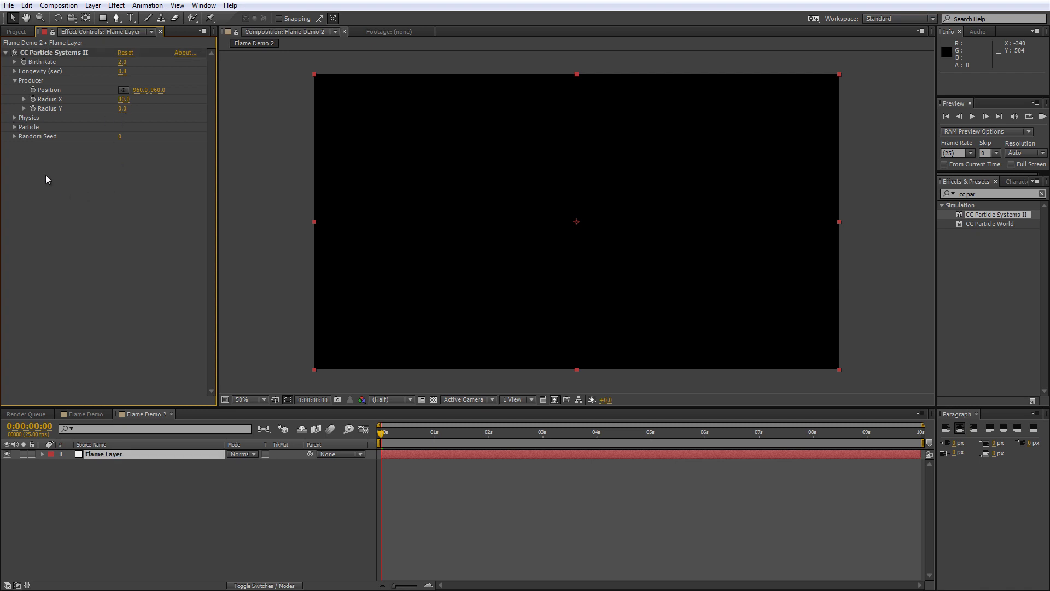
# Set Physics to Direction animation, Gravity -1.0, Direction 0x +0.0°, Extra 0.5, then preview
pyautogui.click(15, 118)
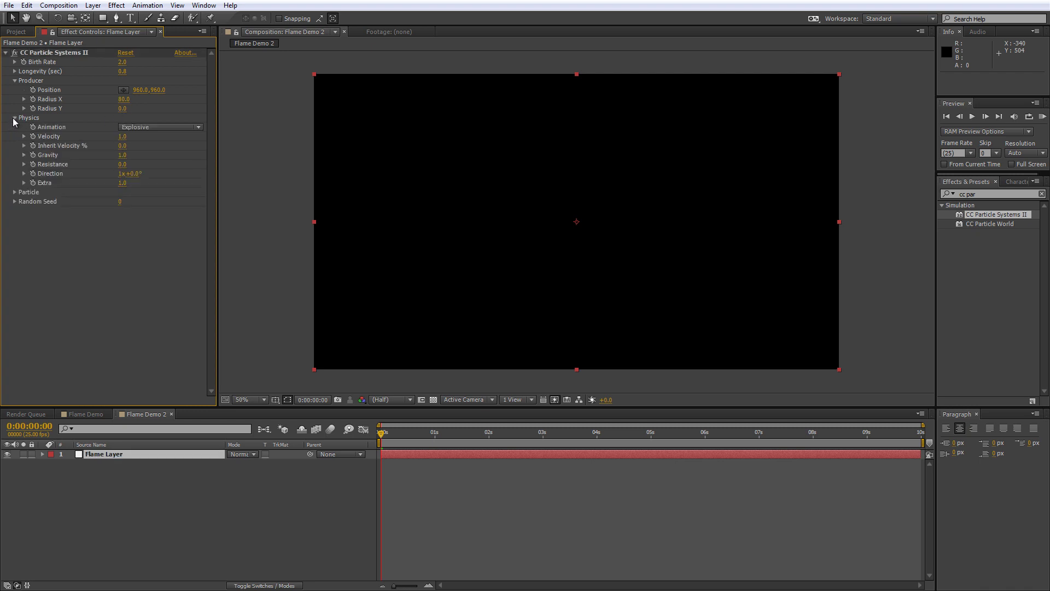
pyautogui.click(174, 126)
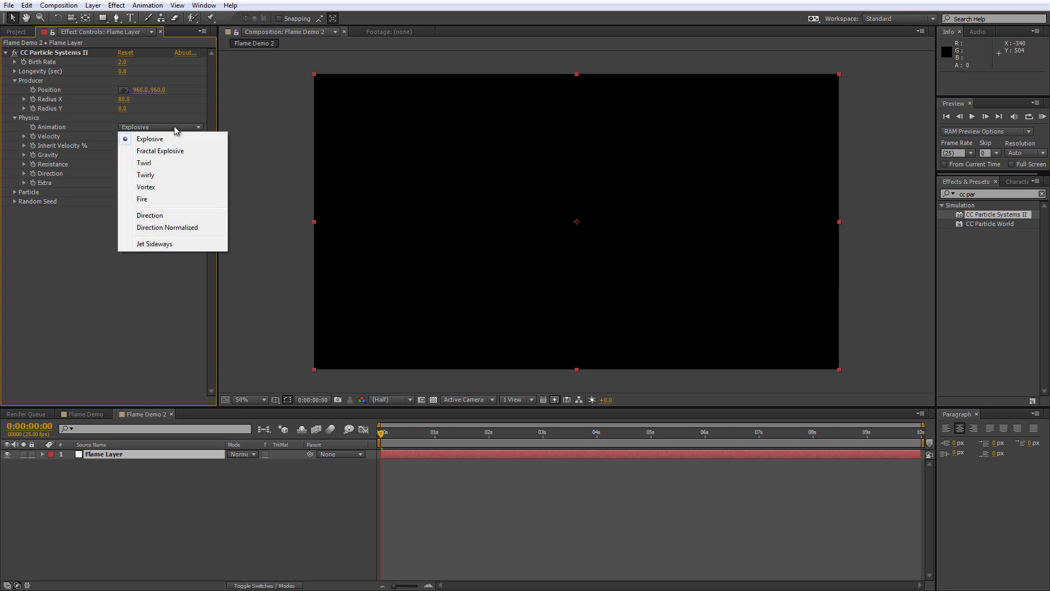
pyautogui.click(164, 216)
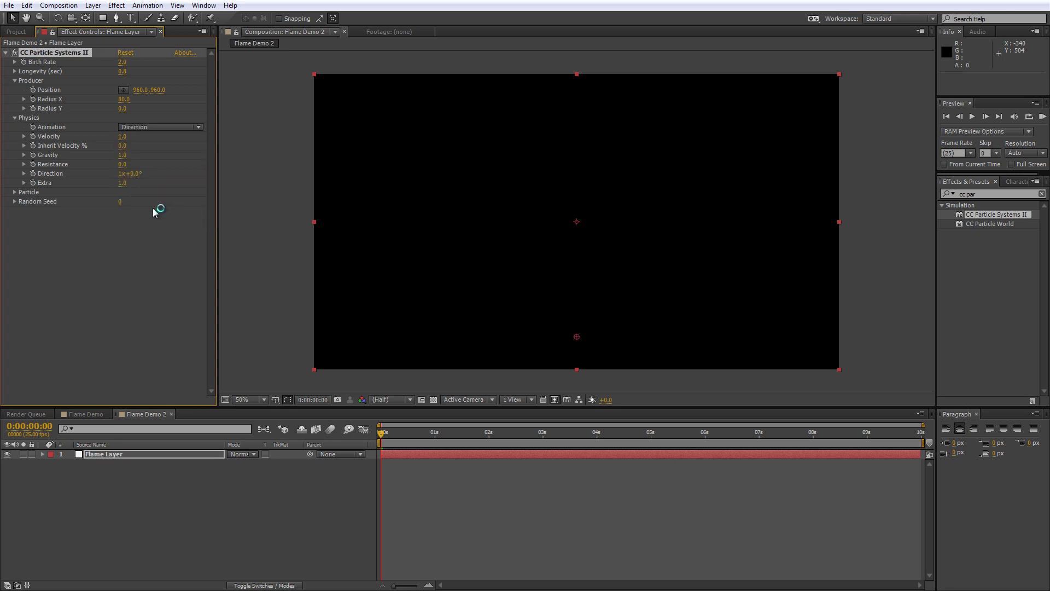
pyautogui.click(122, 154)
pyautogui.click(120, 174)
pyautogui.write('0')
pyautogui.click(143, 181)
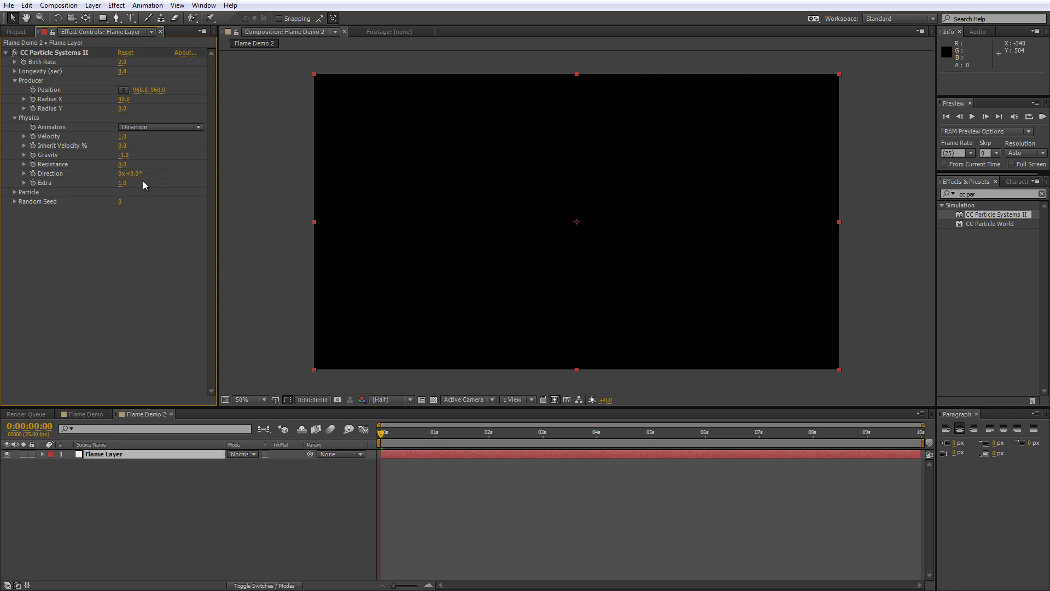
pyautogui.click(122, 184)
pyautogui.write('0.5')
pyautogui.press('Return')
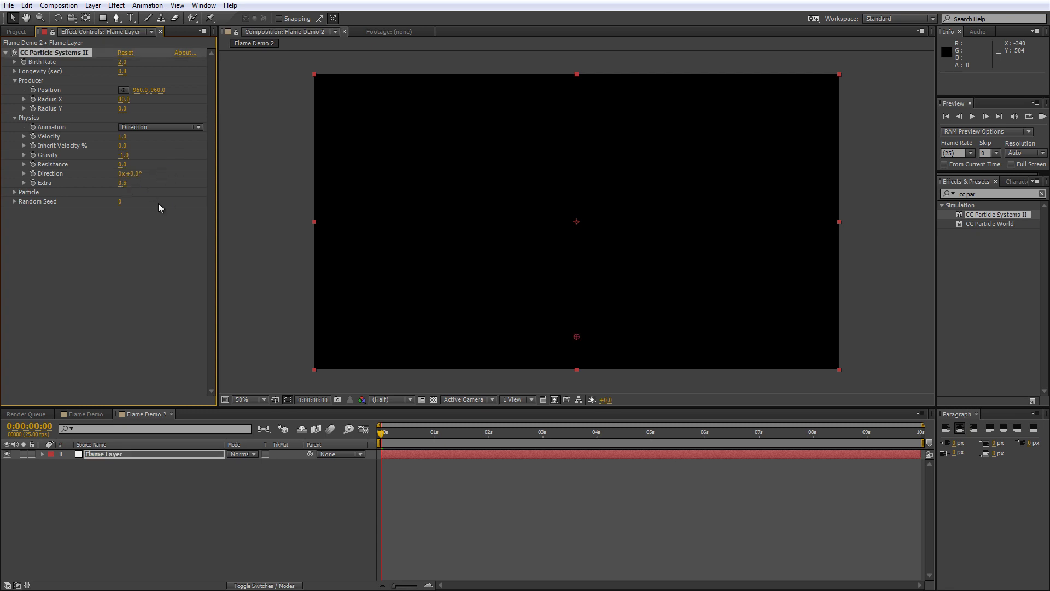
pyautogui.moveTo(381, 433)
pyautogui.mouseDown()
pyautogui.moveTo(471, 437)
pyautogui.moveTo(368, 445)
pyautogui.mouseUp()
# Change the Particle Type to Cube and check the cubes at a later frame
pyautogui.click(110, 314)
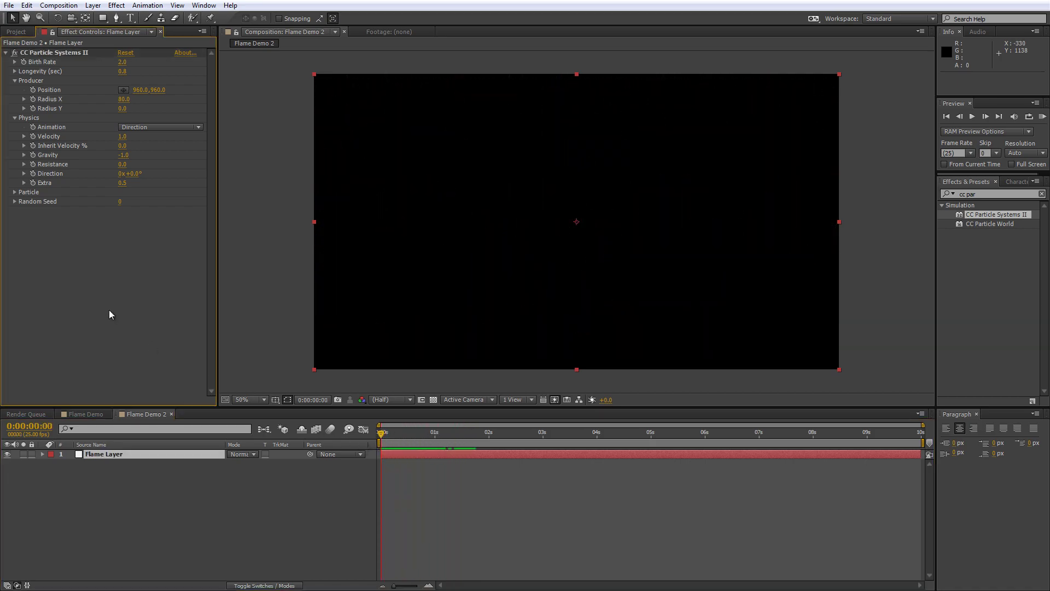
pyautogui.click(15, 192)
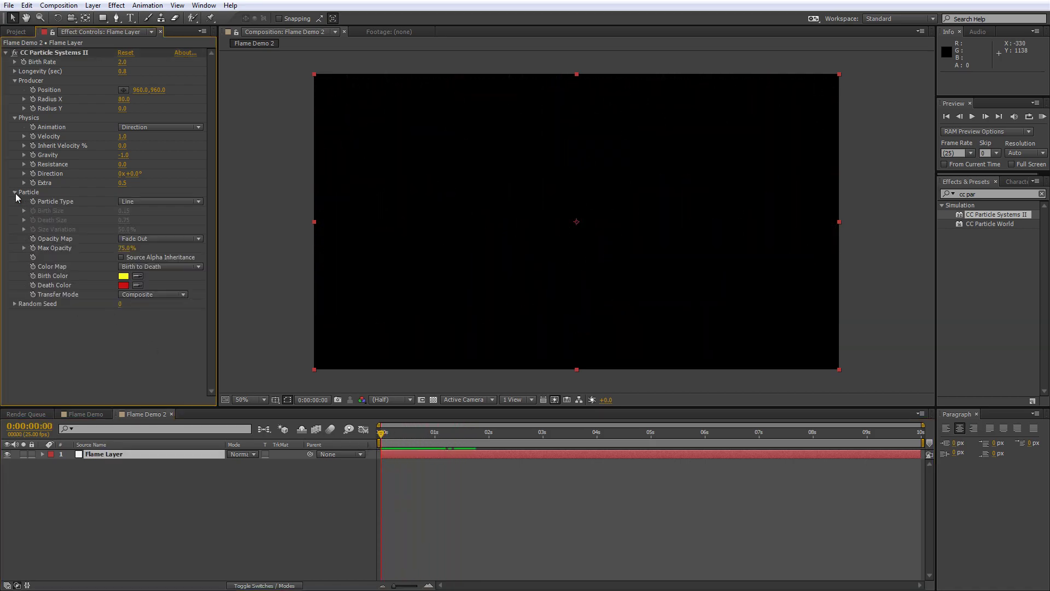
pyautogui.click(169, 202)
pyautogui.click(165, 330)
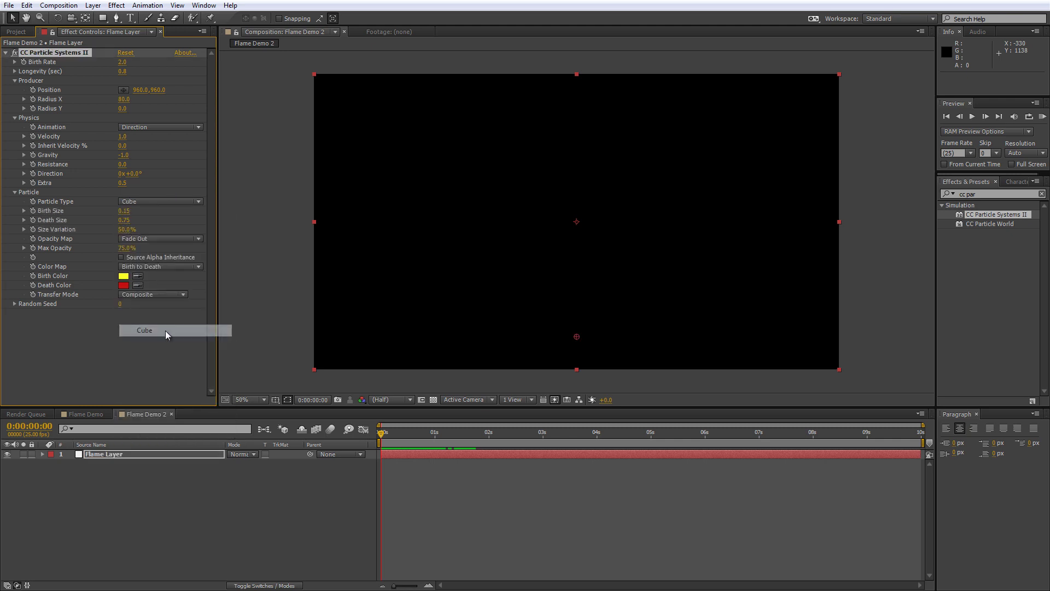
pyautogui.moveTo(396, 441); pyautogui.dragTo(372, 440)
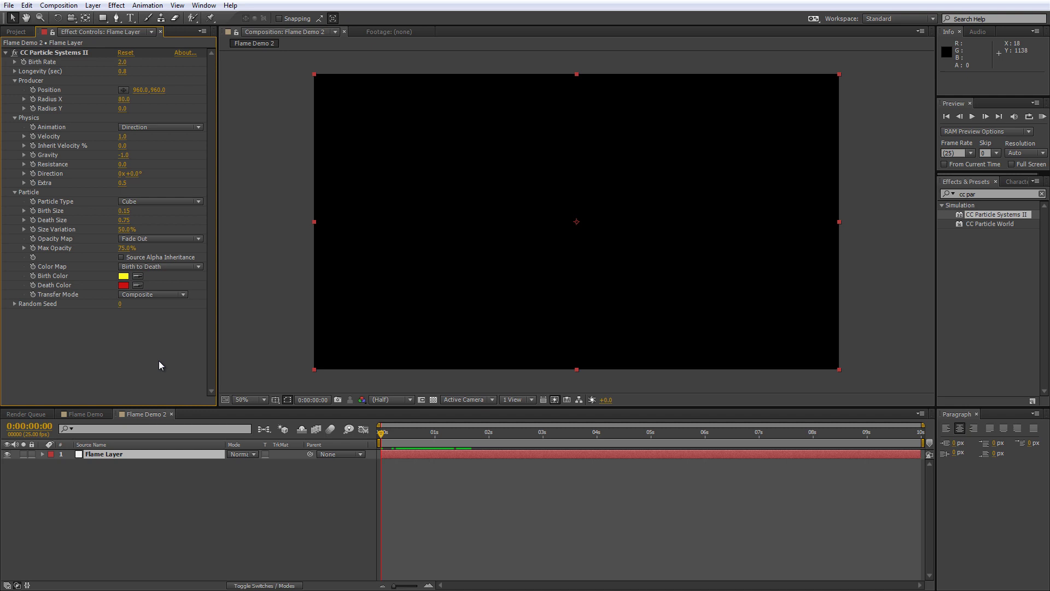
# Set Birth Size 1.00, Death Size 0.50, Size Variation 0% and Max Opacity 50%
pyautogui.click(124, 211)
pyautogui.write('1')
pyautogui.press('Tab')
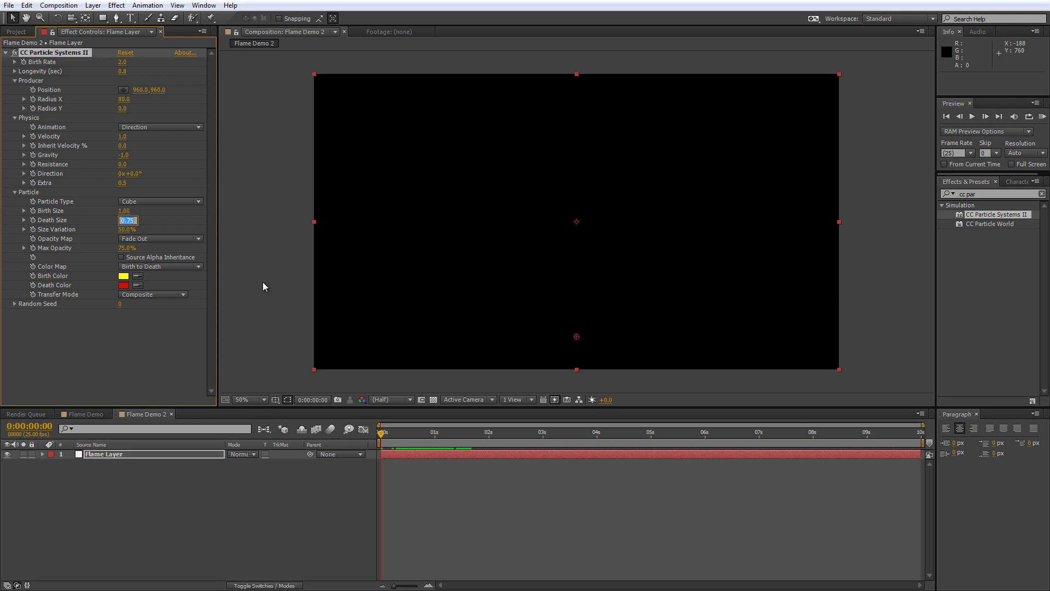
pyautogui.write('0')
pyautogui.press('Tab')
pyautogui.write('0')
pyautogui.press('Return')
pyautogui.click(125, 248)
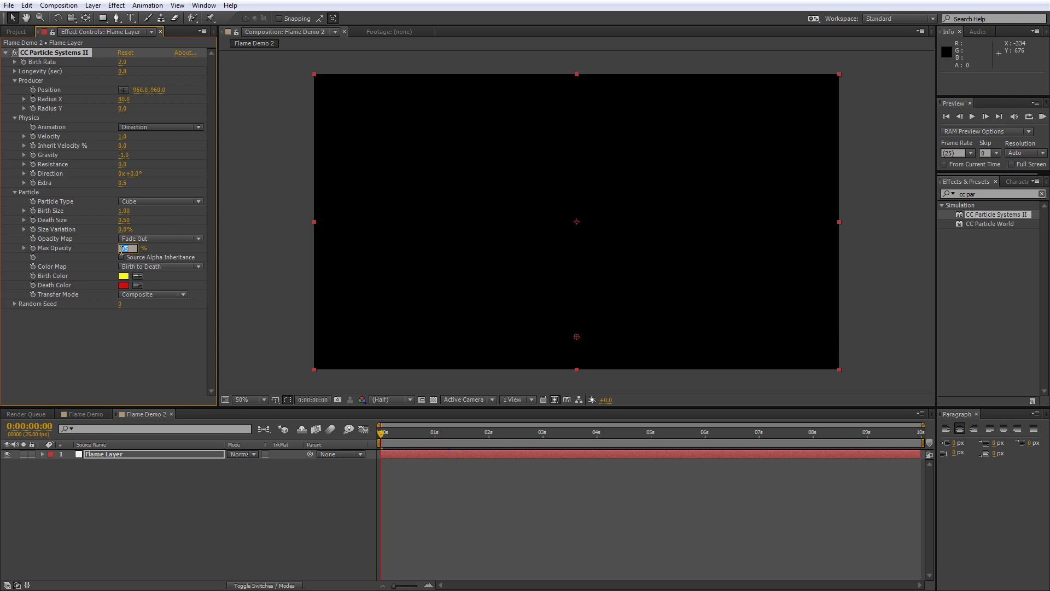
pyautogui.write('50')
pyautogui.press('Return')
# Set the particle Birth Color to black
pyautogui.click(125, 276)
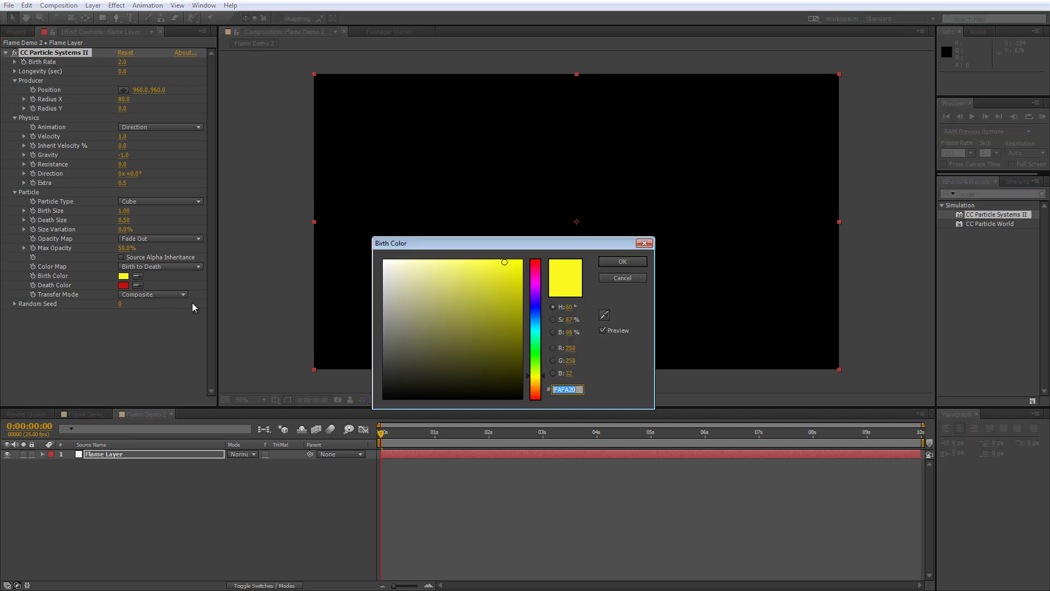
pyautogui.click(521, 400)
pyautogui.click(622, 261)
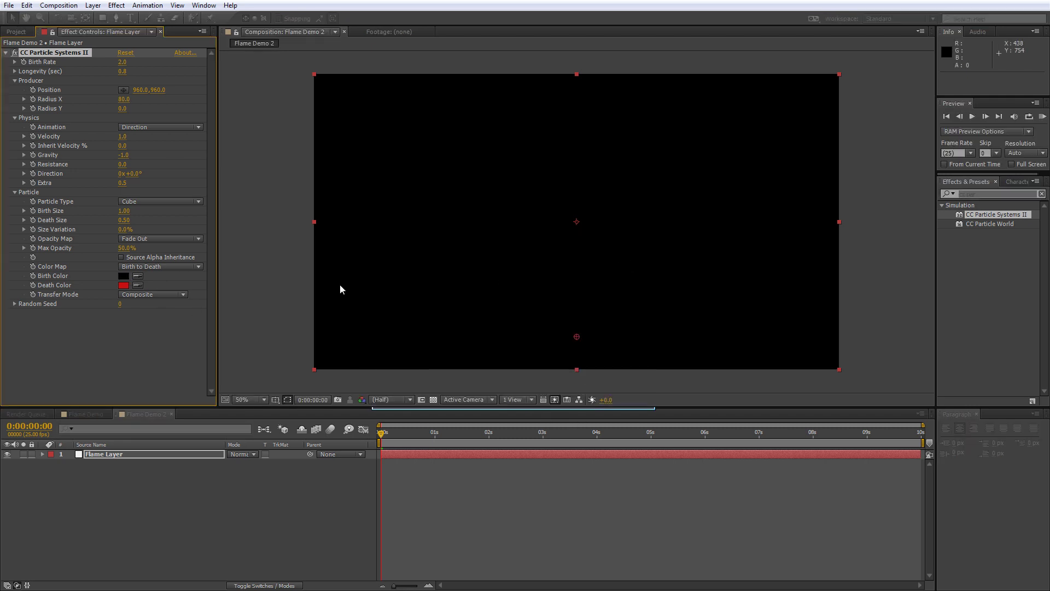
# Set the Death Color to white, then scrub the preview and return to frame 0
pyautogui.click(124, 285)
pyautogui.moveTo(420, 305); pyautogui.dragTo(354, 239)
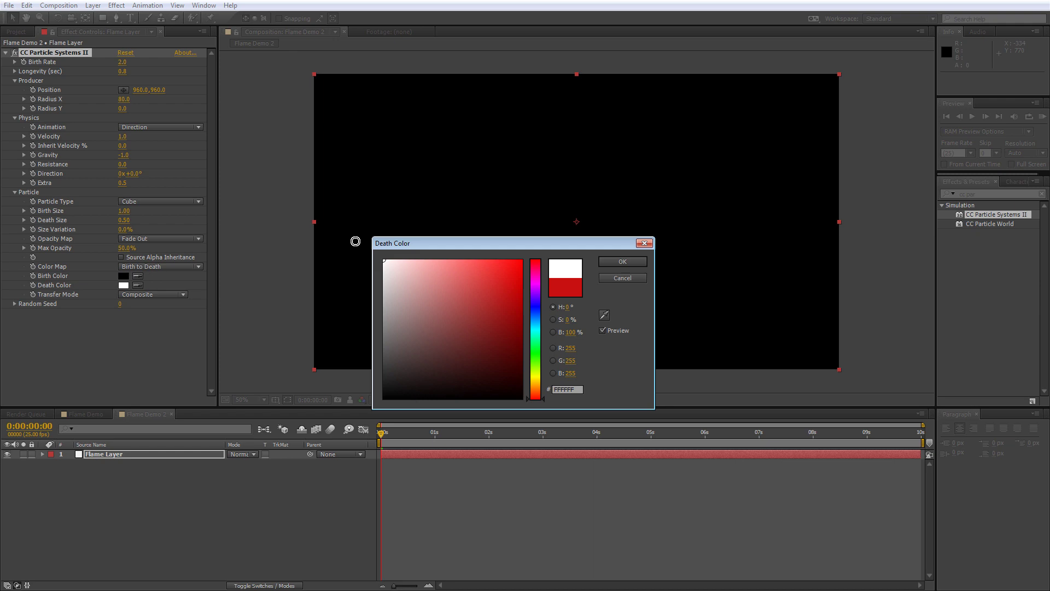
pyautogui.click(613, 261)
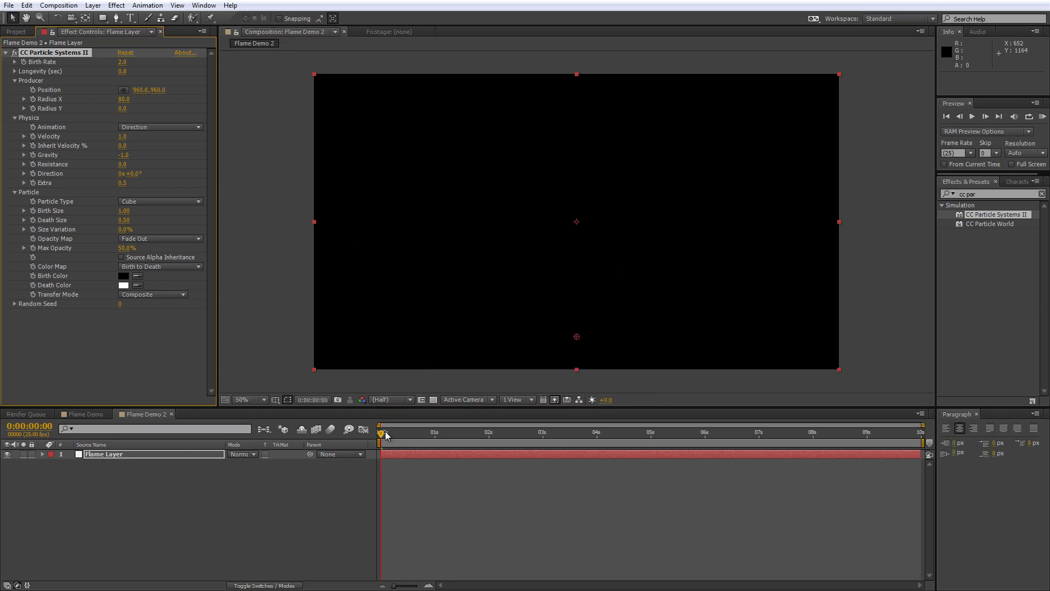
pyautogui.moveTo(384, 434); pyautogui.dragTo(471, 440)
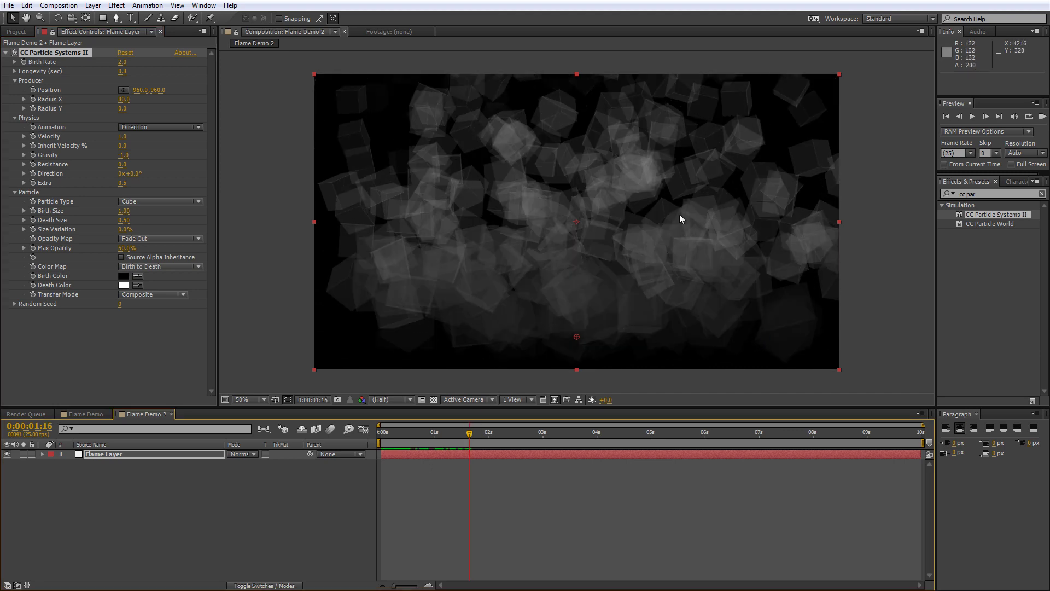
pyautogui.moveTo(474, 435); pyautogui.dragTo(363, 442)
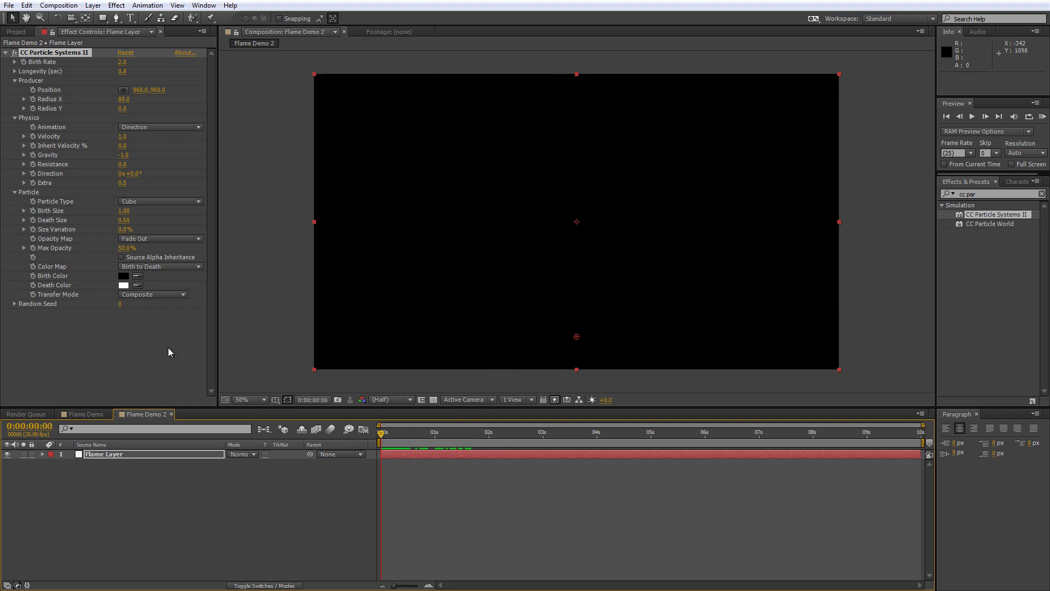
# Set the particle Transfer Mode to Screen and preview at frame 15
pyautogui.click(156, 359)
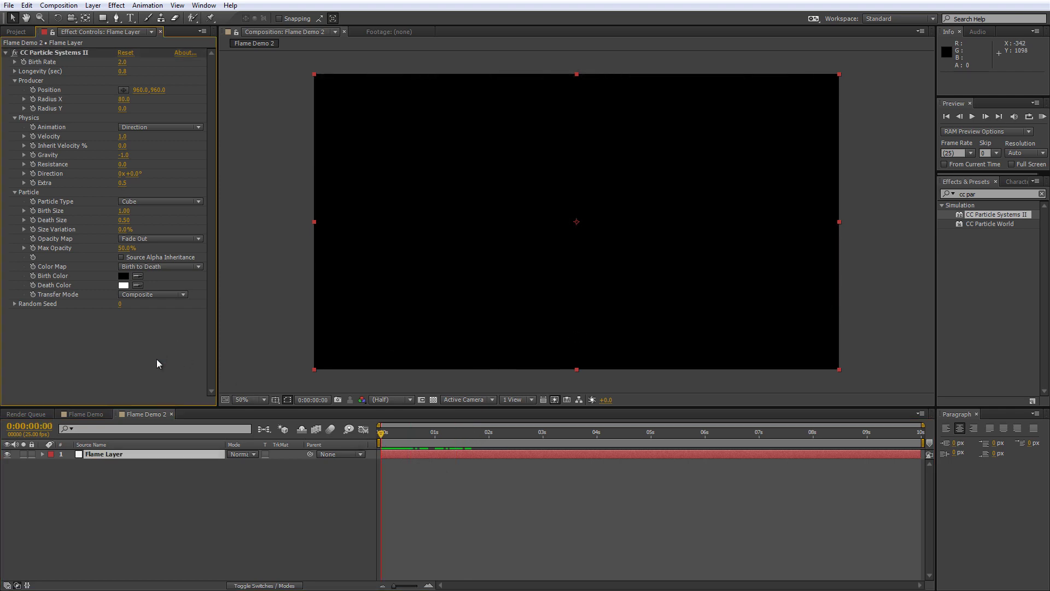
pyautogui.click(160, 294)
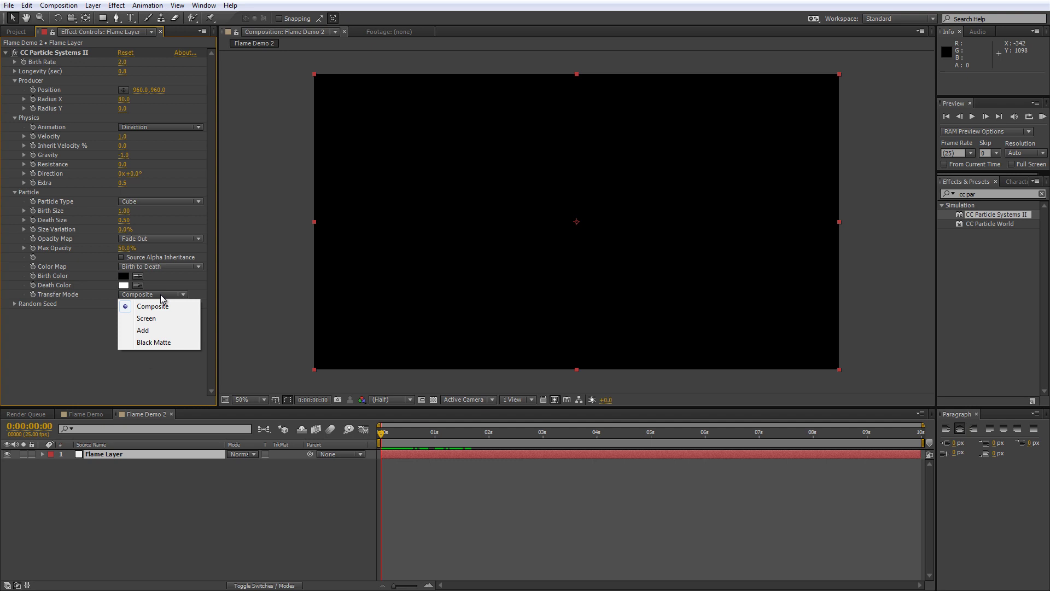
pyautogui.click(161, 320)
pyautogui.click(145, 351)
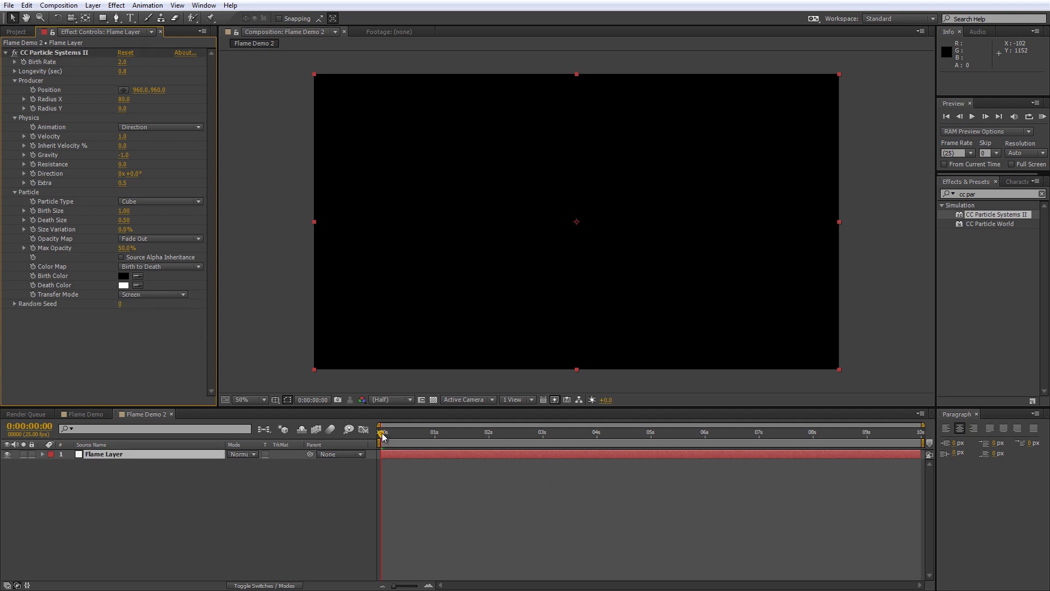
pyautogui.moveTo(382, 432); pyautogui.dragTo(413, 437)
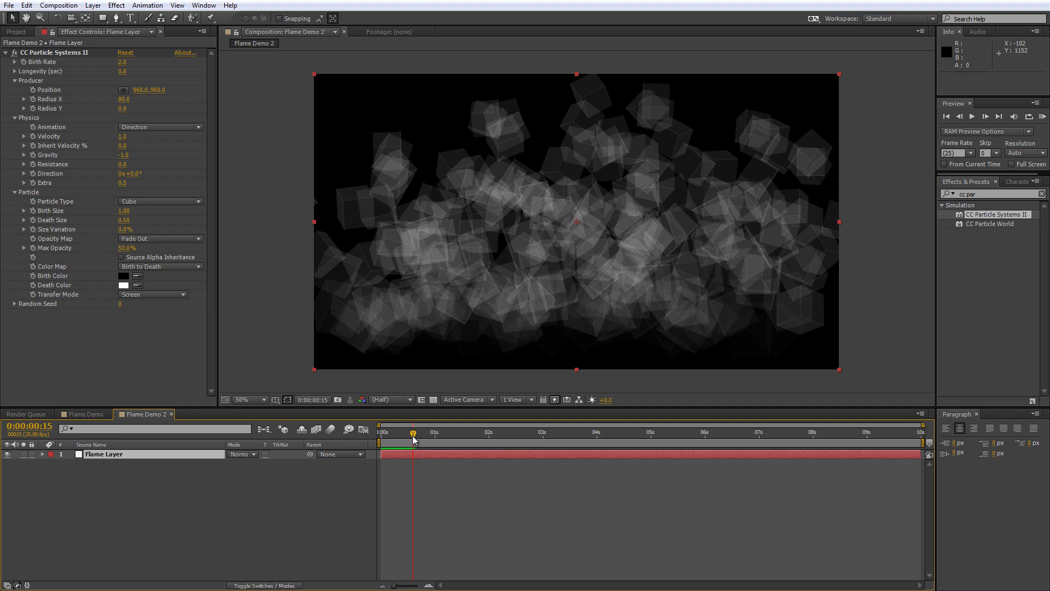
# Search Effects & Presets for 'roughen'
pyautogui.click(166, 365)
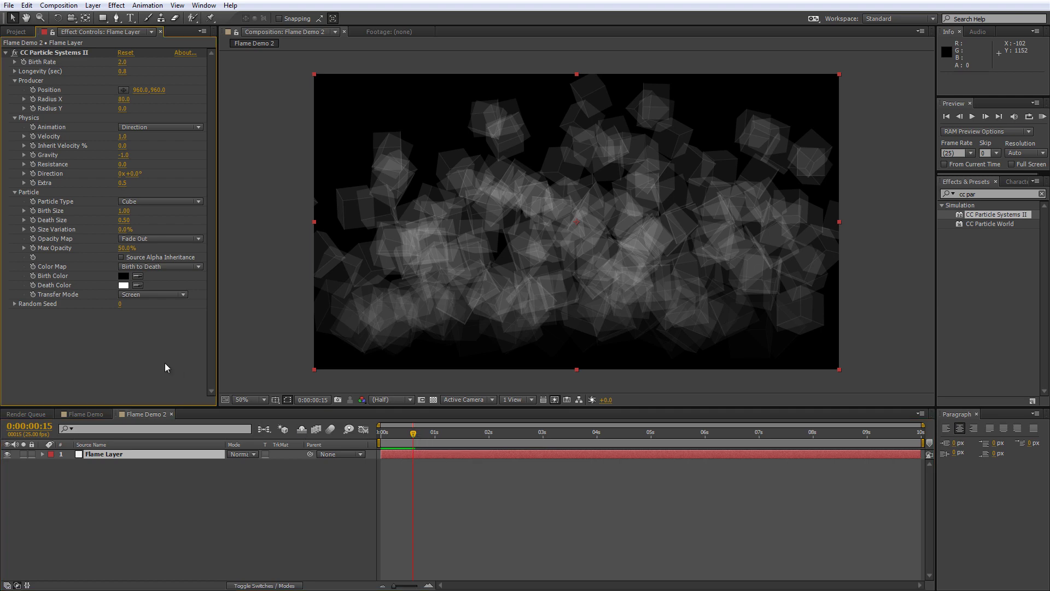
pyautogui.click(988, 195)
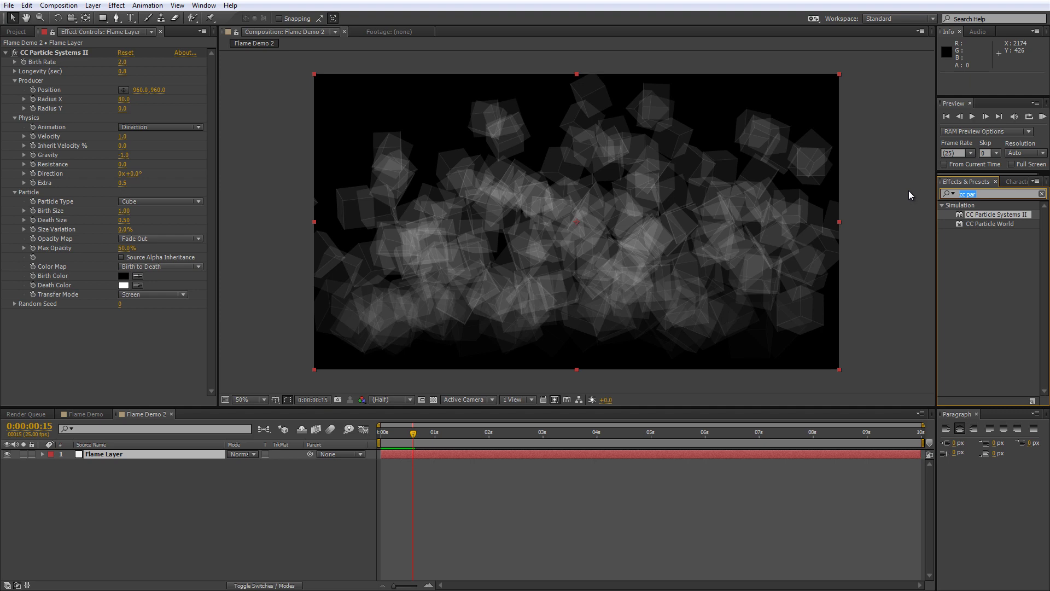
pyautogui.write('roughen')
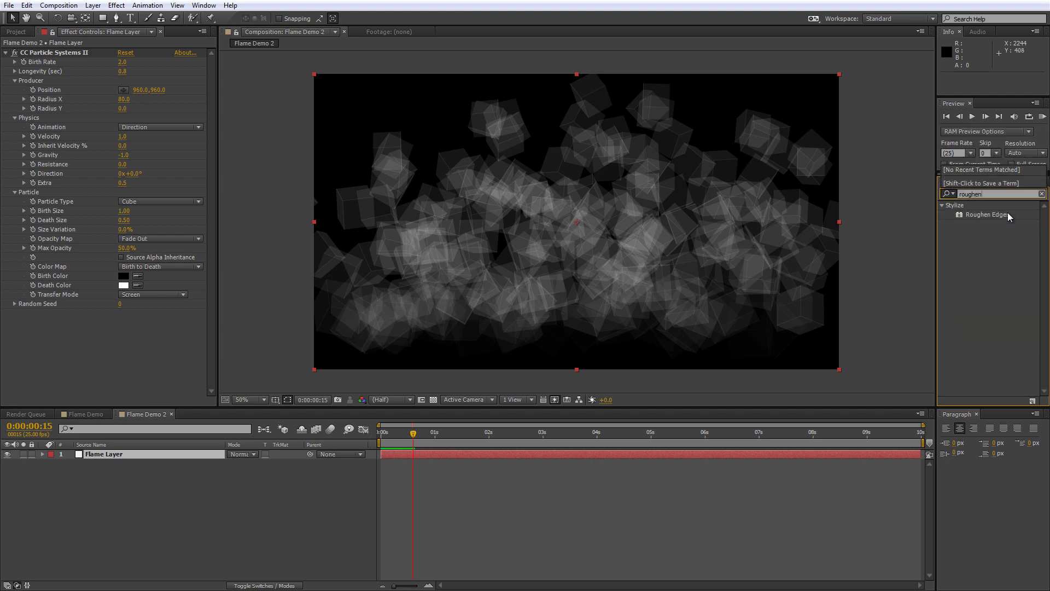
# Drop Roughen Edges onto Flame Layer, set its Scale to 150, and preview
pyautogui.moveTo(1007, 212); pyautogui.dragTo(576, 213)
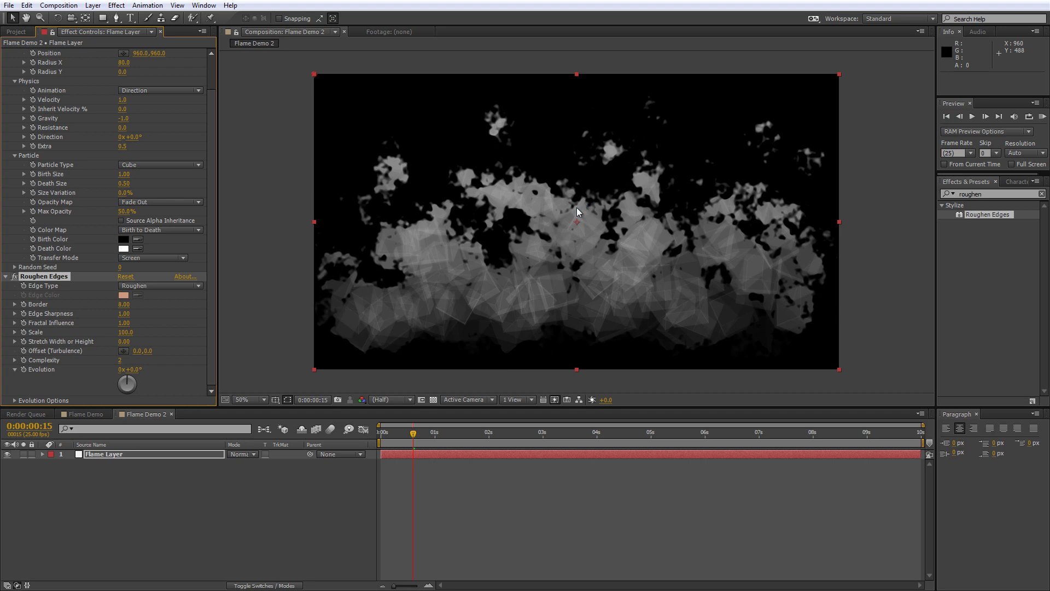
pyautogui.click(171, 330)
pyautogui.click(126, 334)
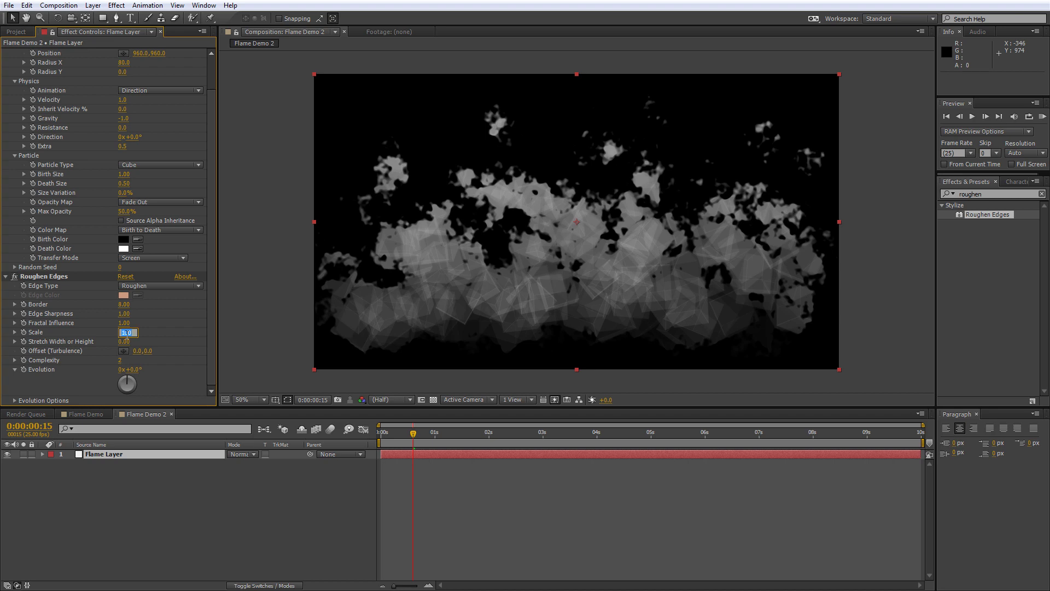
pyautogui.click(126, 333)
pyautogui.press('Return')
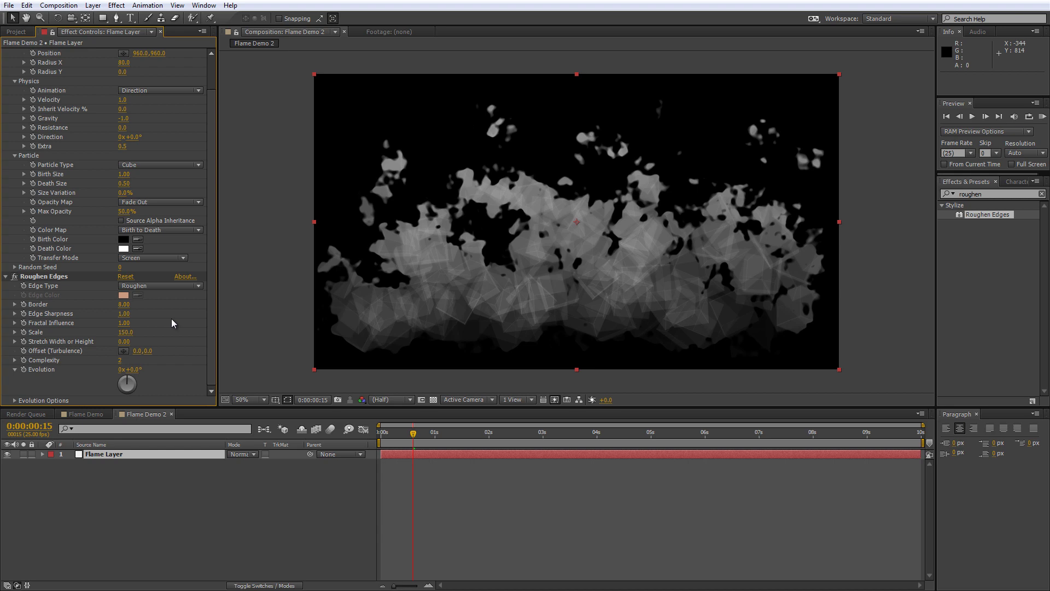
pyautogui.moveTo(383, 433); pyautogui.dragTo(511, 435)
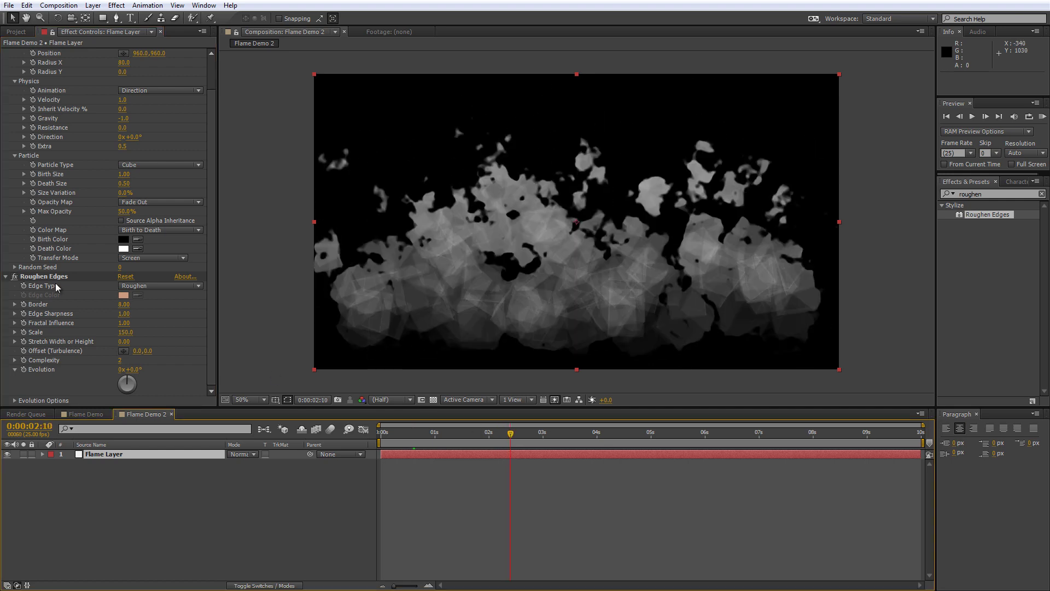
# Collapse Roughen Edges, then find Tritone and apply it to Flame Layer
pyautogui.click(6, 277)
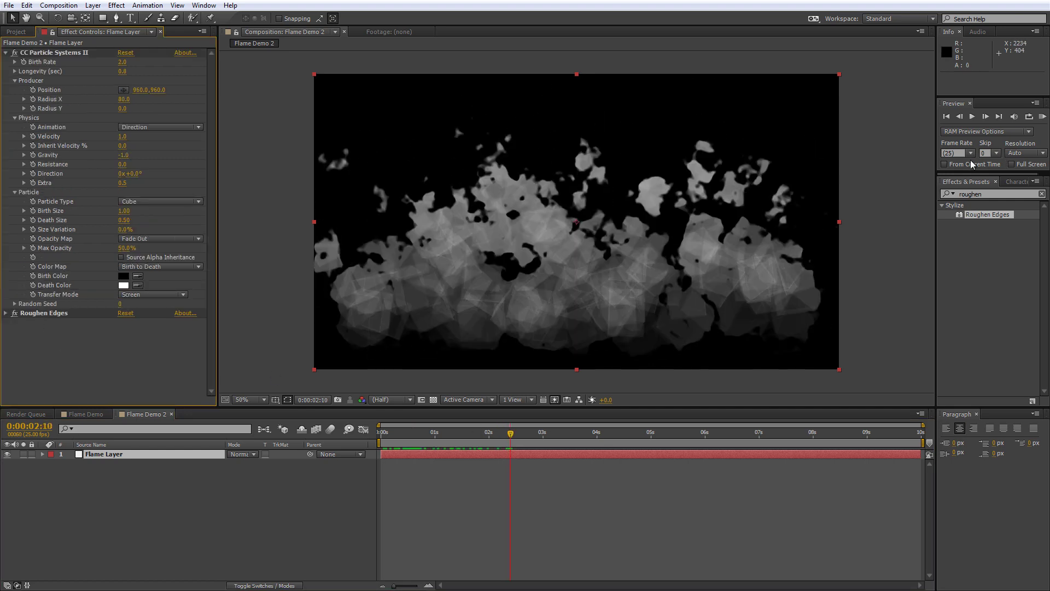
pyautogui.hotkey('ctrl', '5')
pyautogui.write('t')
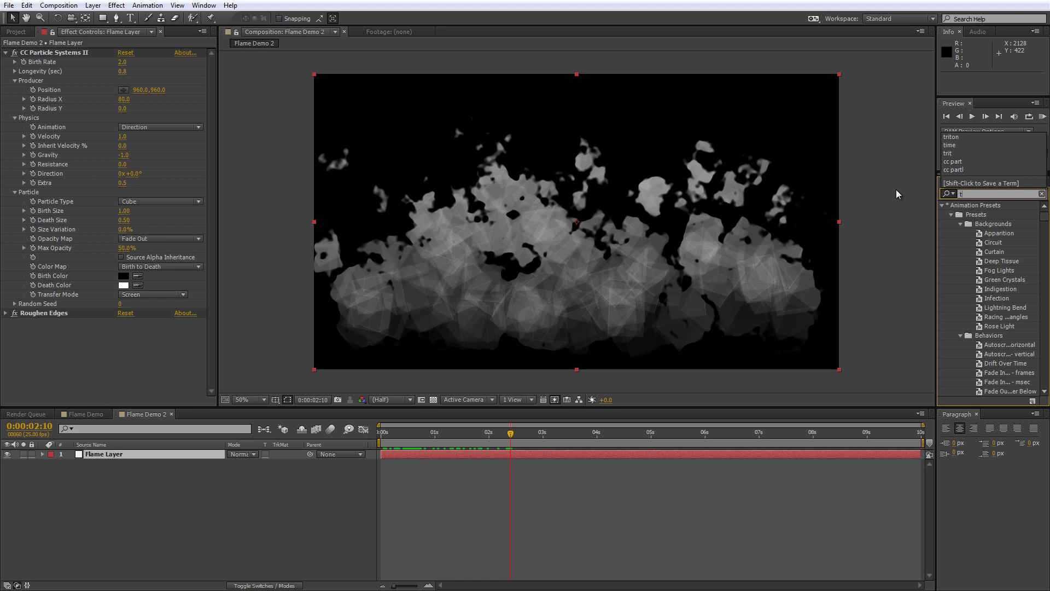
pyautogui.write('ritone')
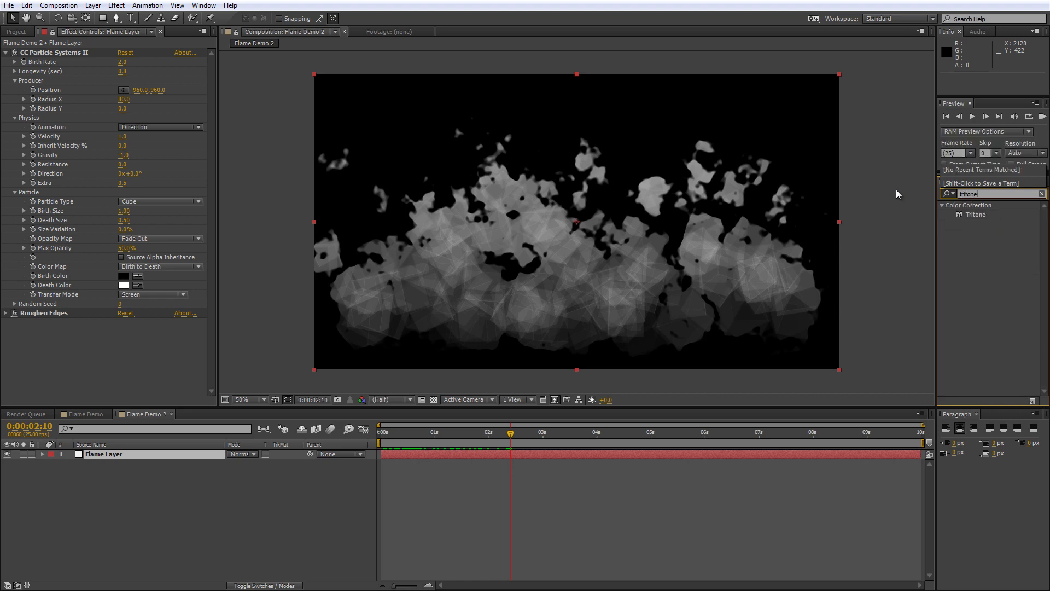
pyautogui.click(969, 215)
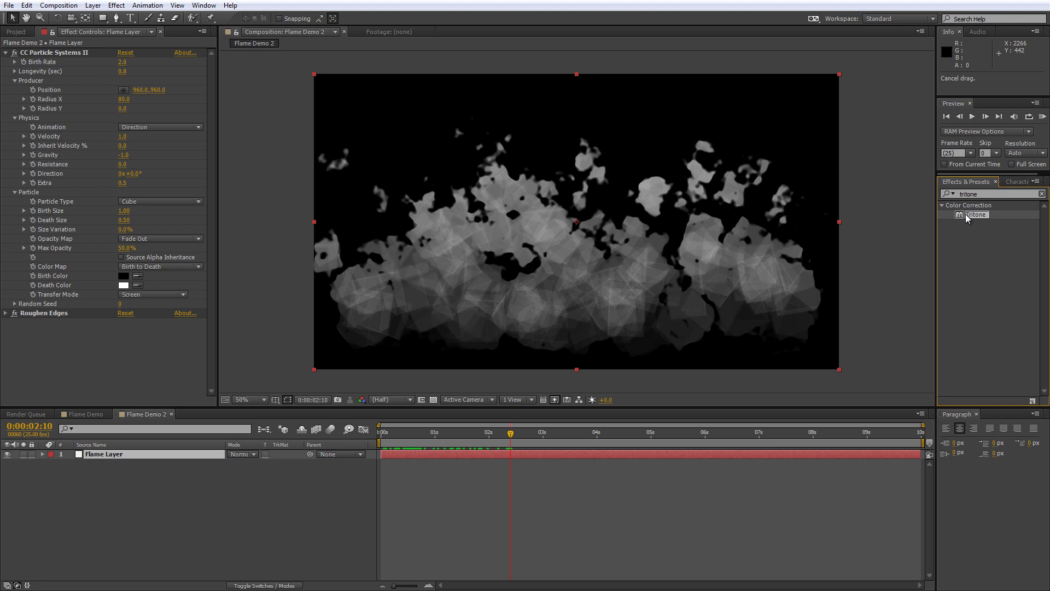
pyautogui.moveTo(967, 218); pyautogui.dragTo(640, 274)
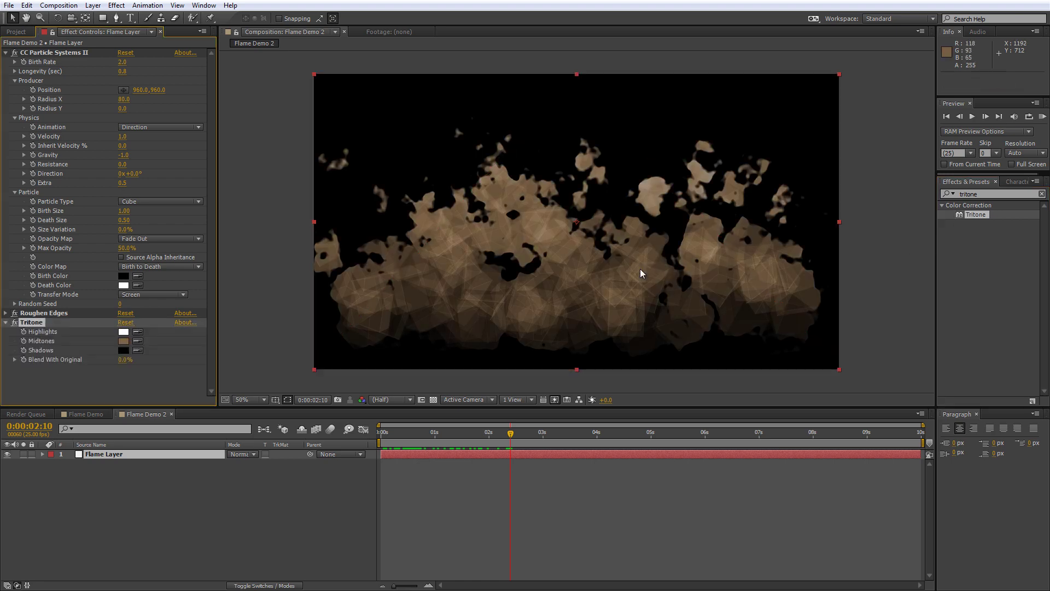
pyautogui.click(125, 386)
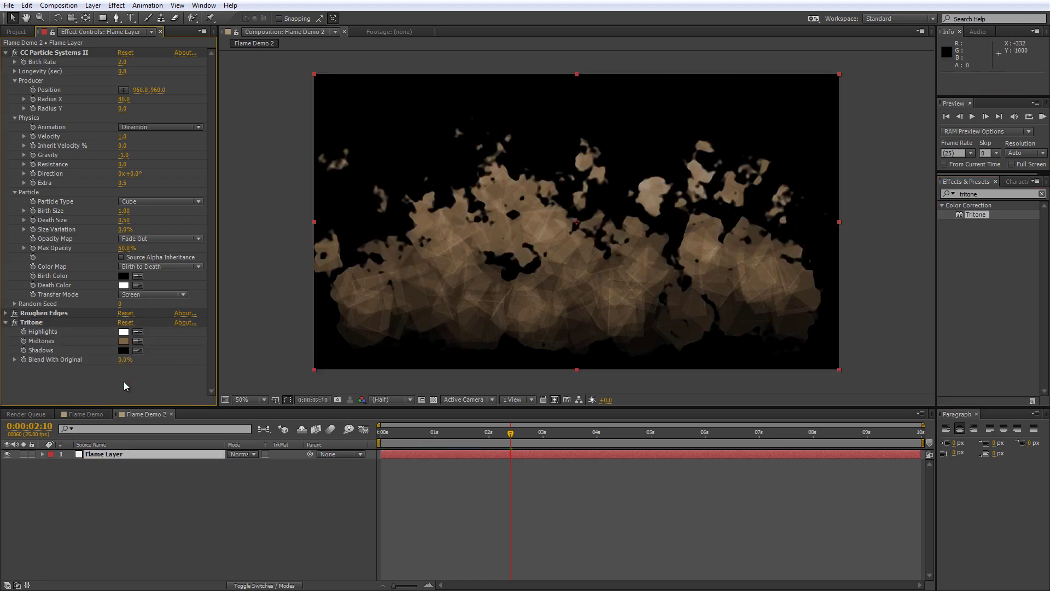
# Set Tritone Highlights to yellow (R217 G184 B0) and match Midtones to it
pyautogui.click(123, 333)
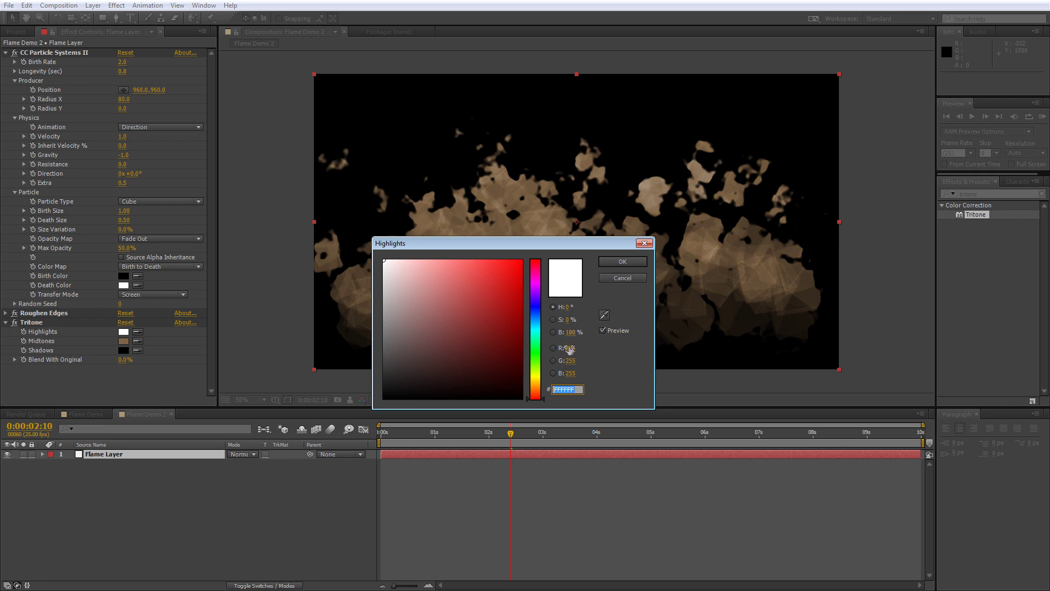
pyautogui.click(569, 348)
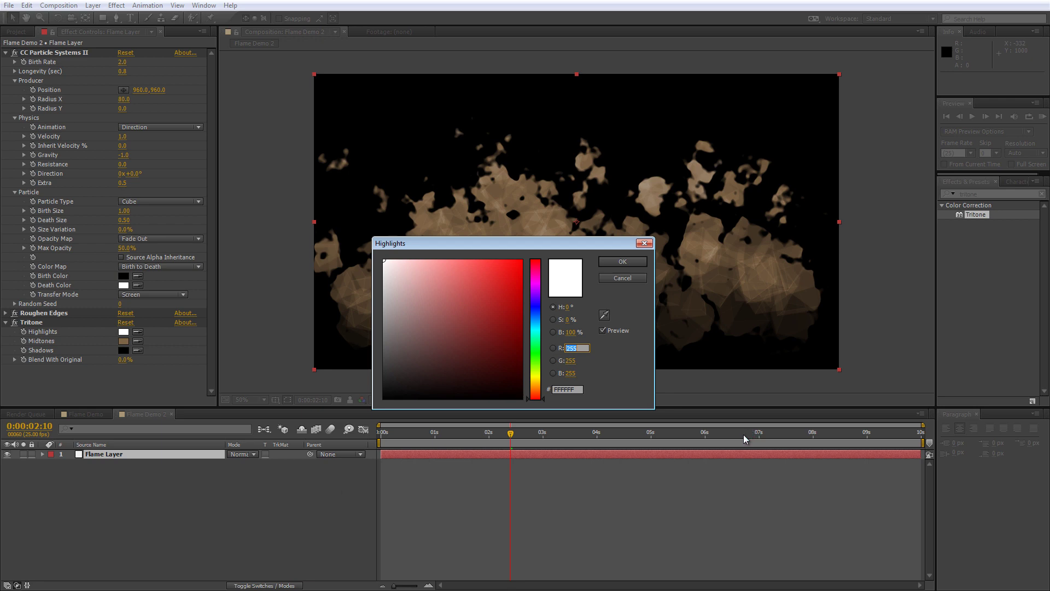
pyautogui.write('217')
pyautogui.press('Tab')
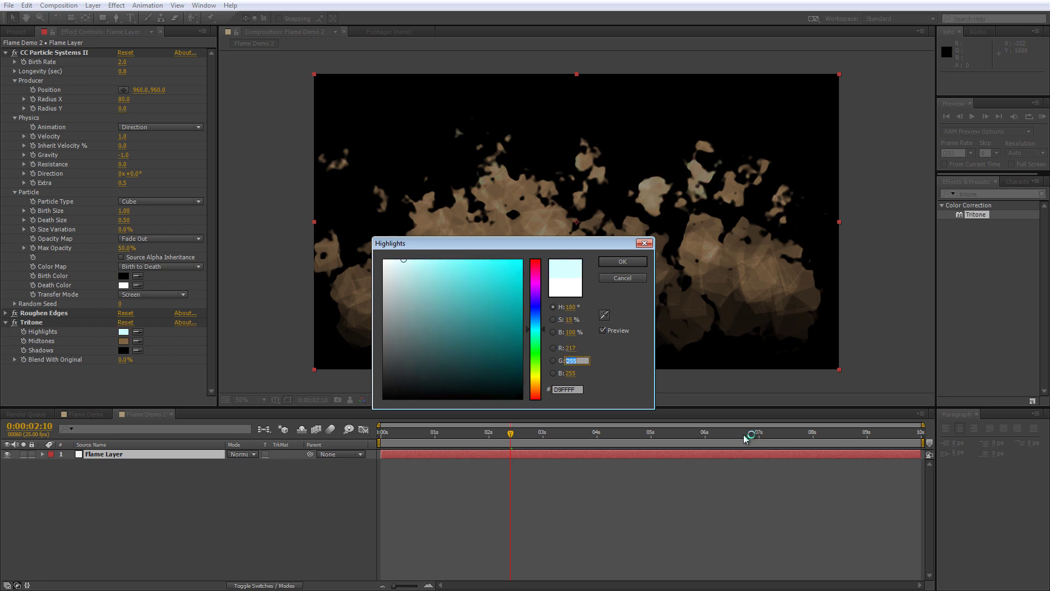
pyautogui.write('184')
pyautogui.press('Tab')
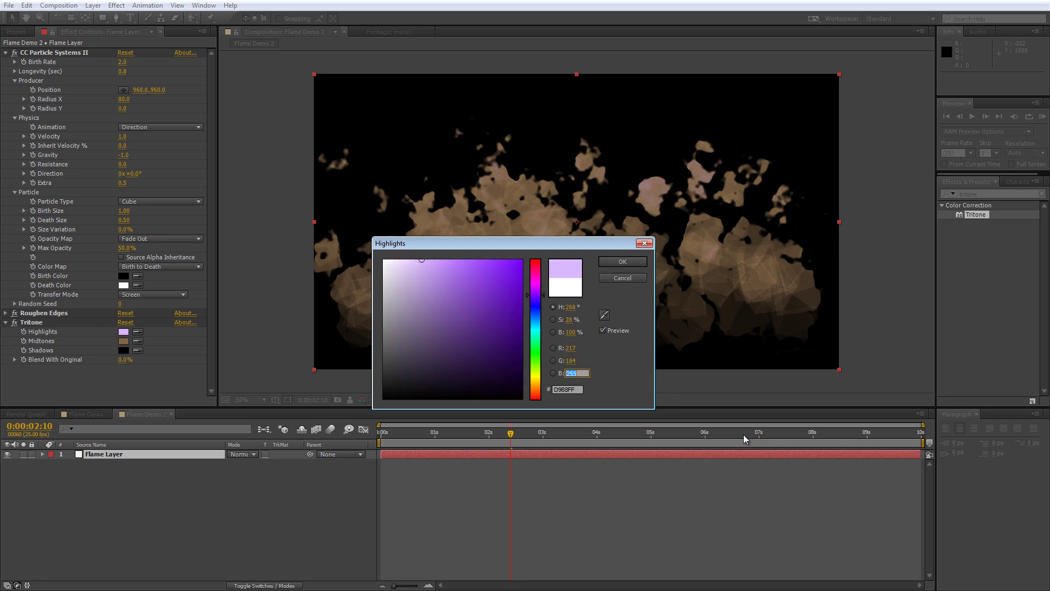
pyautogui.write('0')
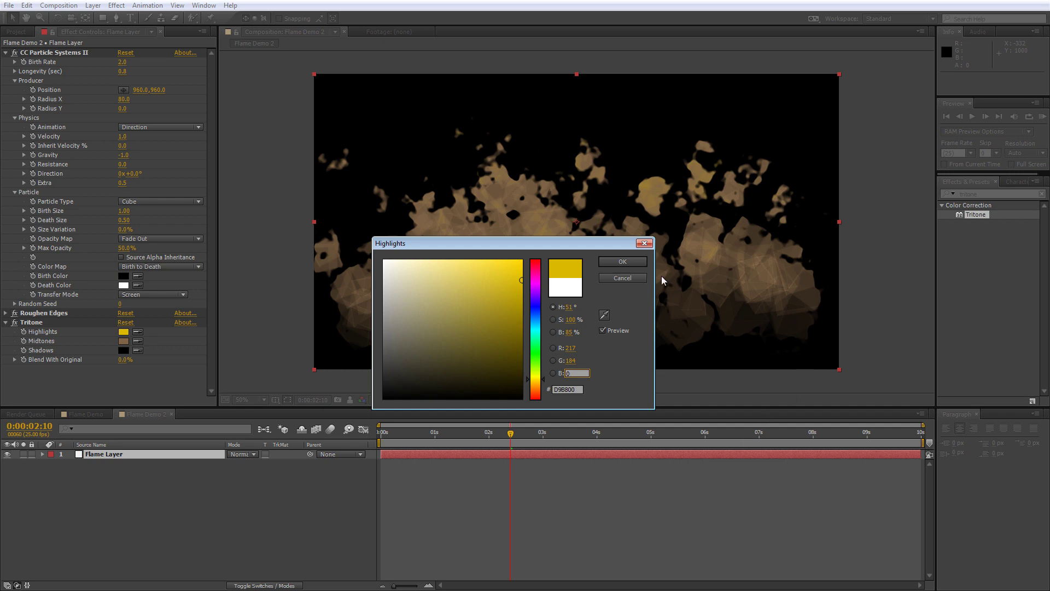
pyautogui.click(623, 262)
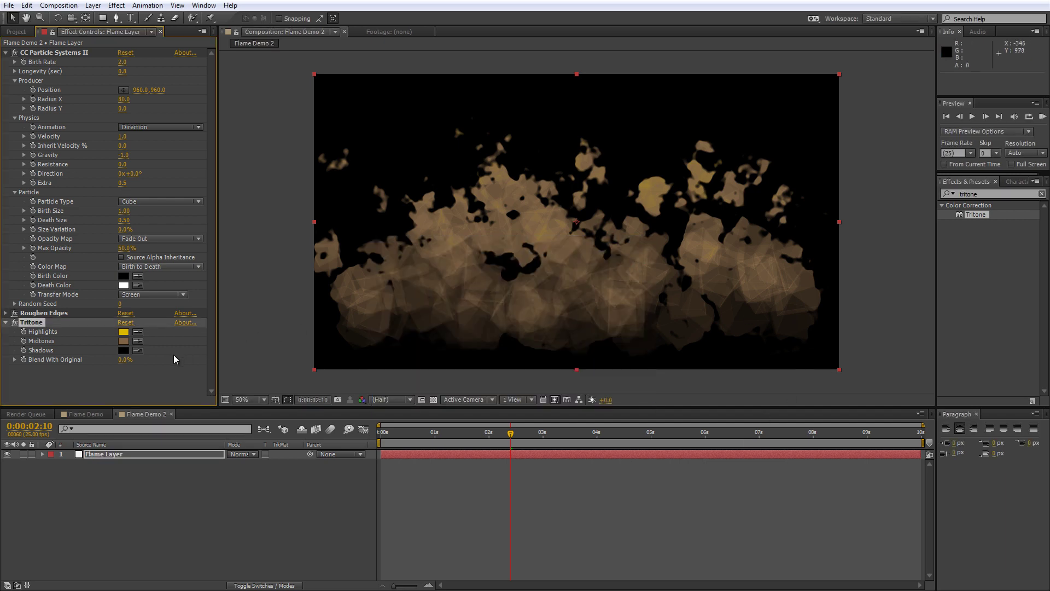
pyautogui.click(138, 341)
pyautogui.click(126, 331)
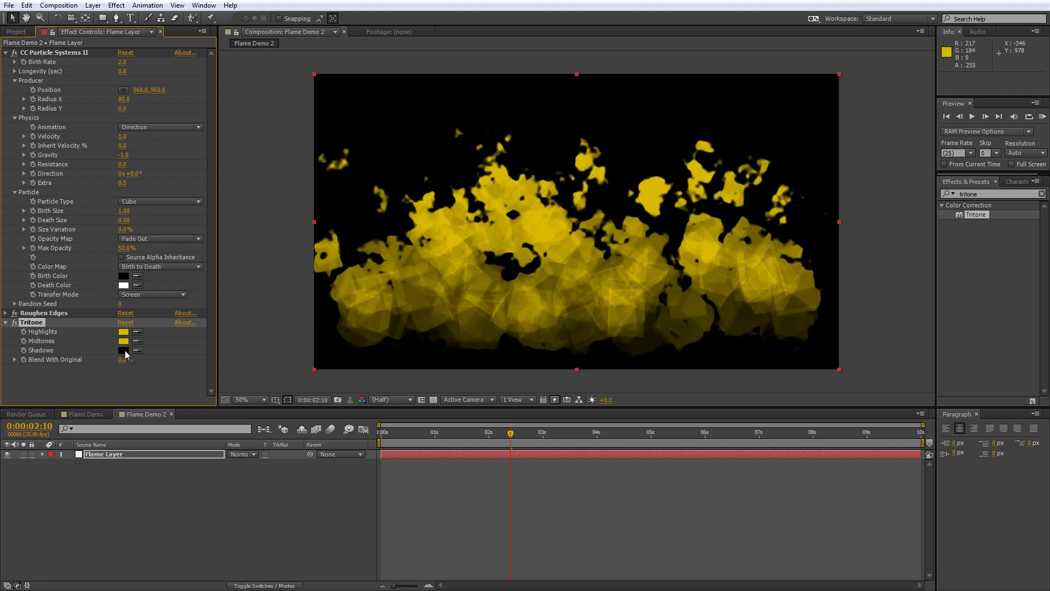
# Set Tritone Shadows to red-orange R224 G53 B0
pyautogui.click(125, 350)
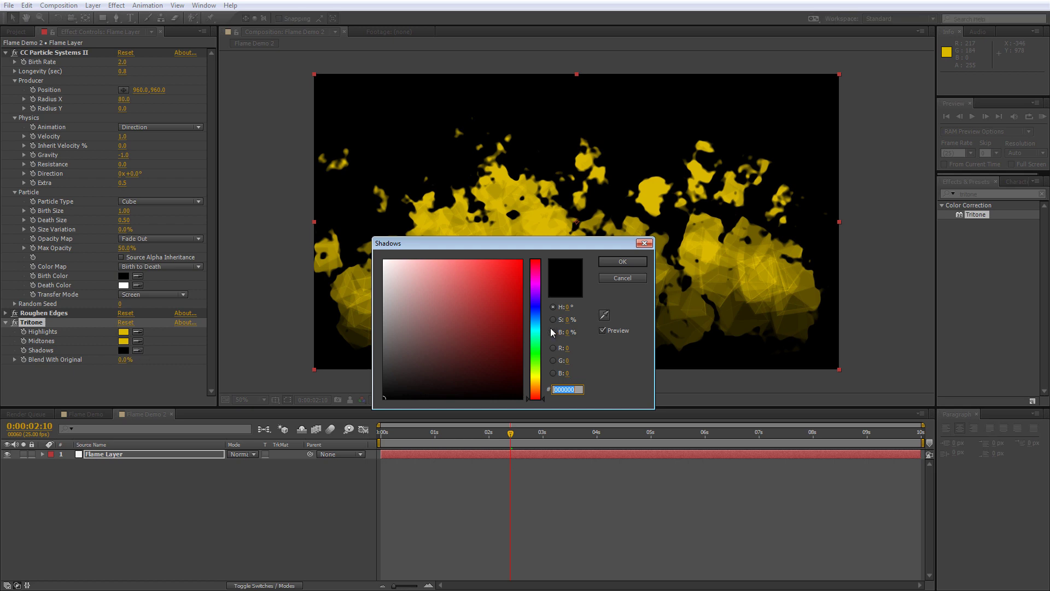
pyautogui.click(567, 349)
pyautogui.write('224')
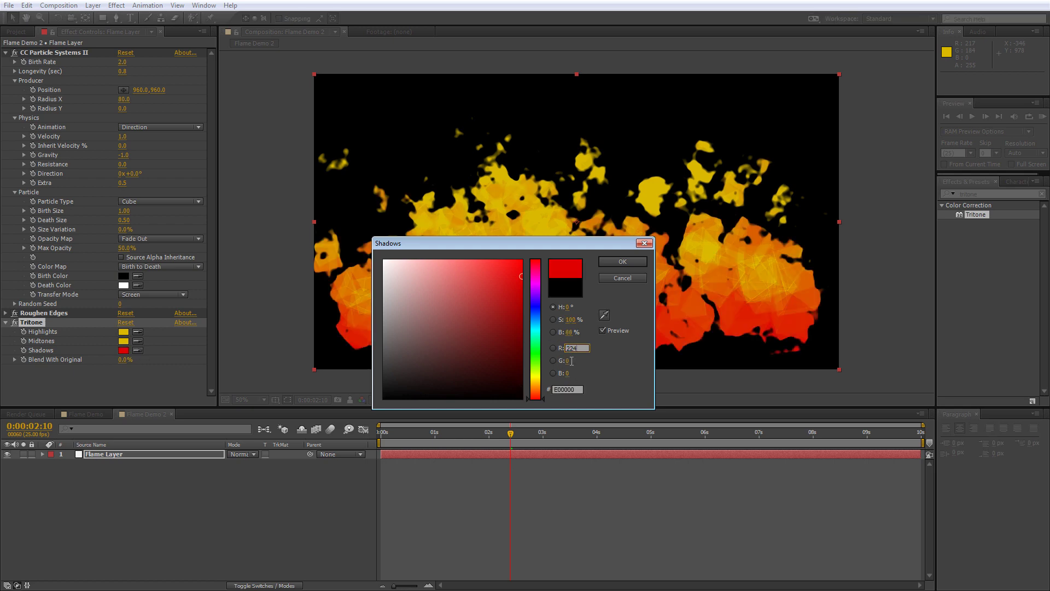
pyautogui.press('Tab')
pyautogui.write('53')
pyautogui.press('Tab')
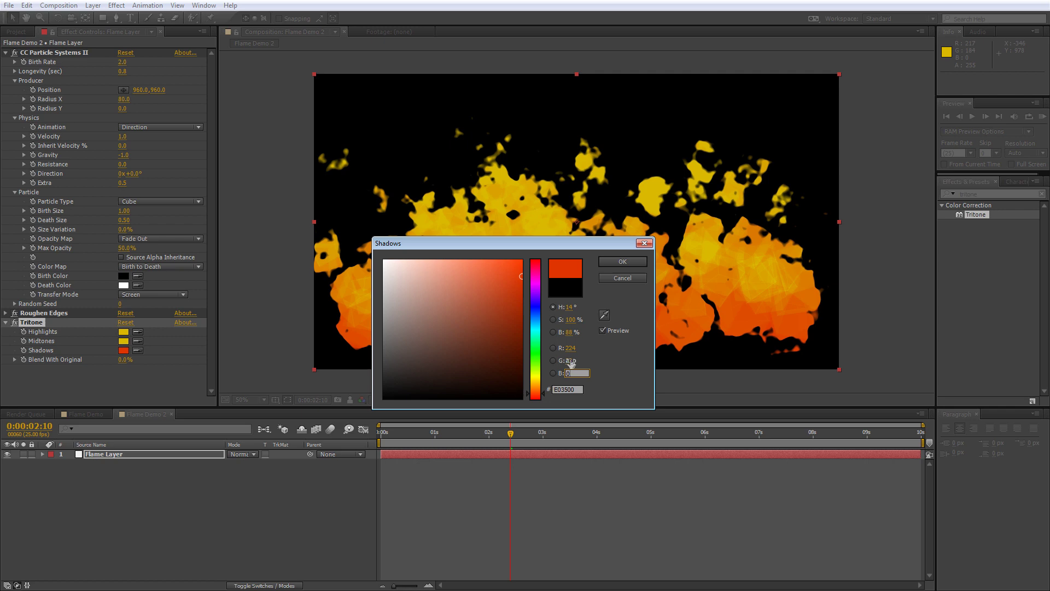
pyautogui.click(629, 258)
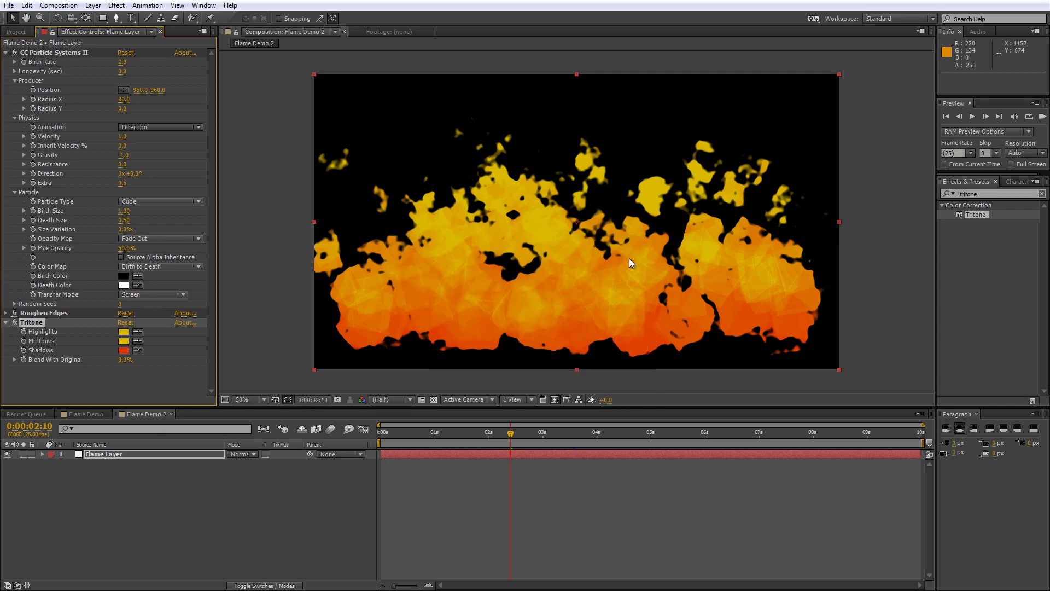
pyautogui.click(168, 392)
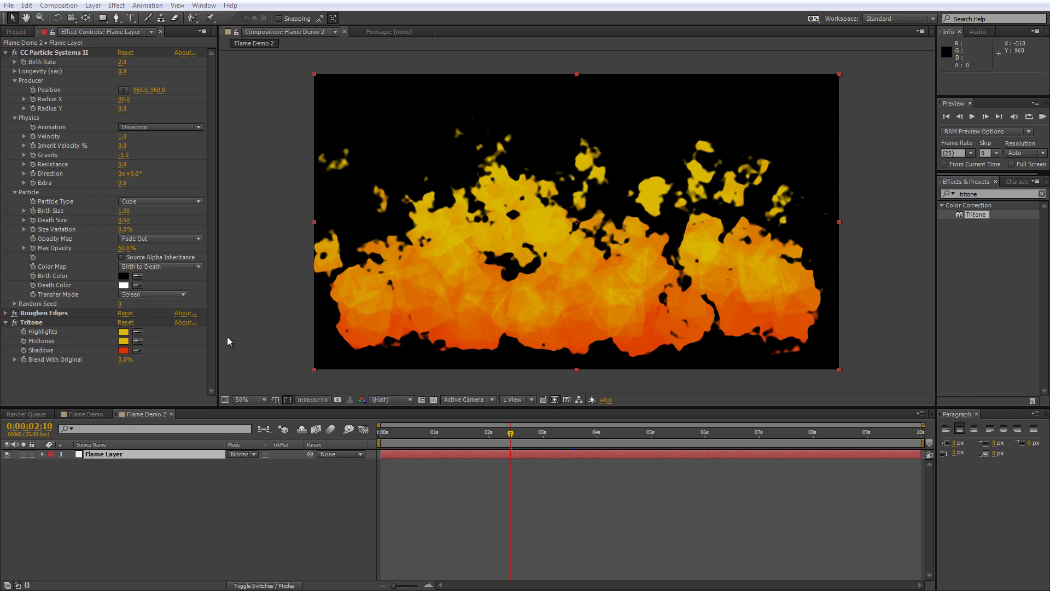
# Search Effects & Presets for 'chann' and apply Channel Blur to the flame layer
pyautogui.moveTo(403, 432); pyautogui.dragTo(485, 435)
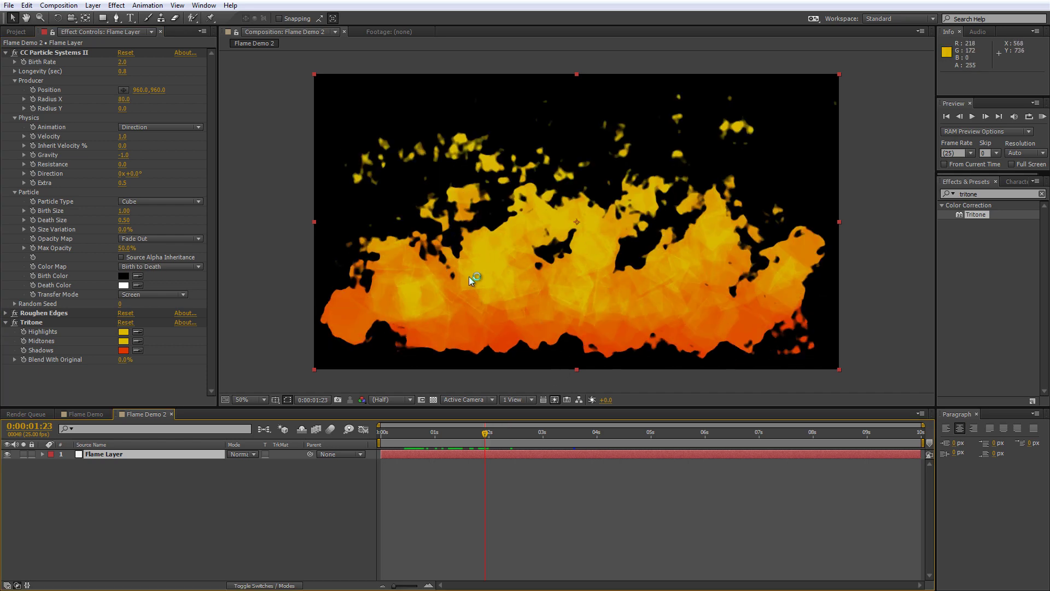
pyautogui.click(984, 194)
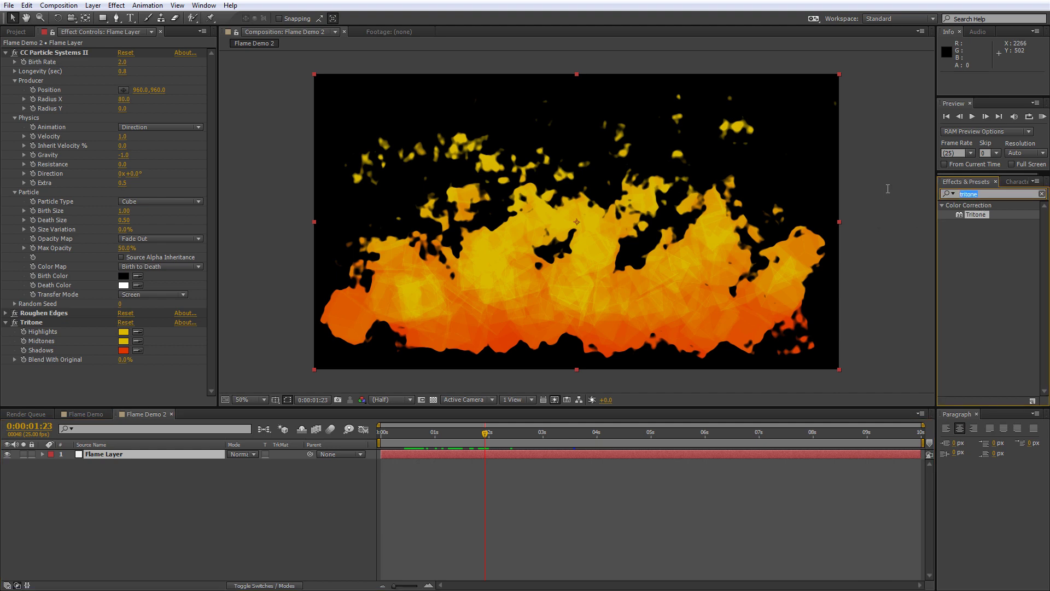
pyautogui.write('chann')
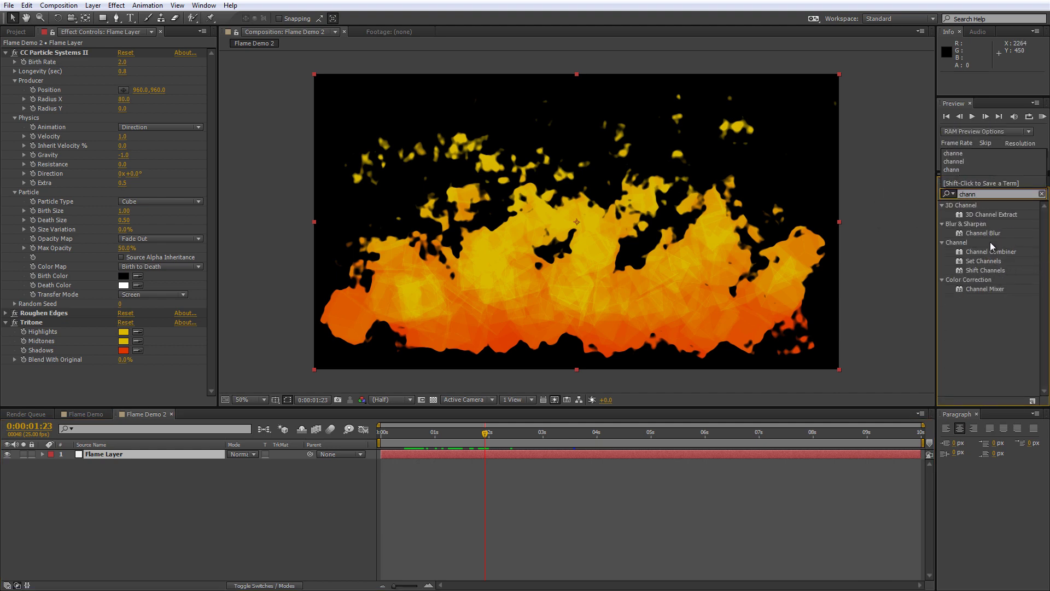
pyautogui.moveTo(989, 235); pyautogui.dragTo(567, 289)
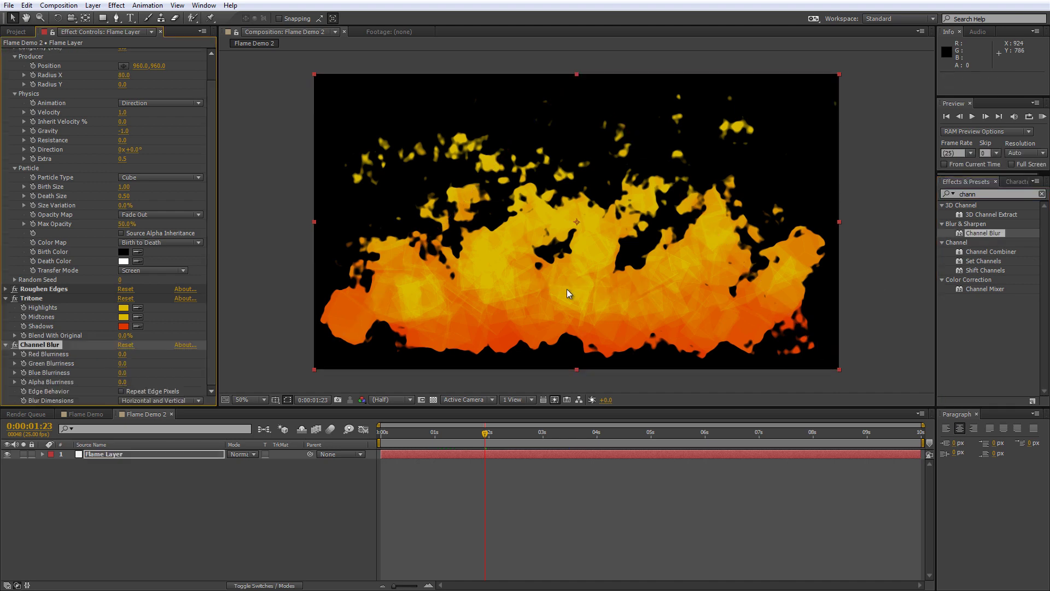
# Set Green Blurriness to 20, enable Repeat Edge Pixels, and preview the flame animation
pyautogui.click(121, 364)
pyautogui.write('2')
pyautogui.click(121, 391)
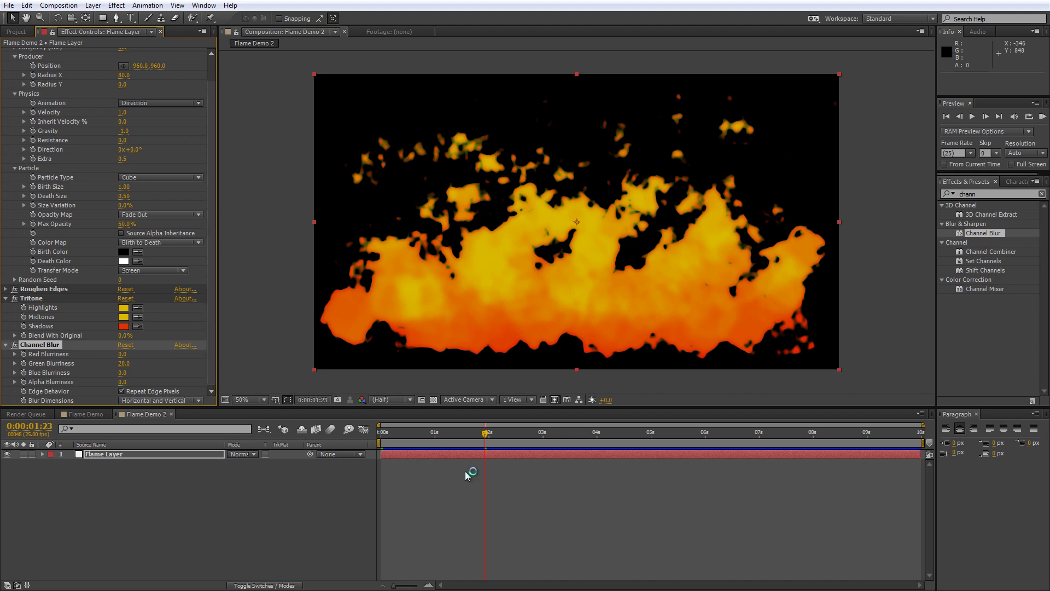
pyautogui.click(425, 437)
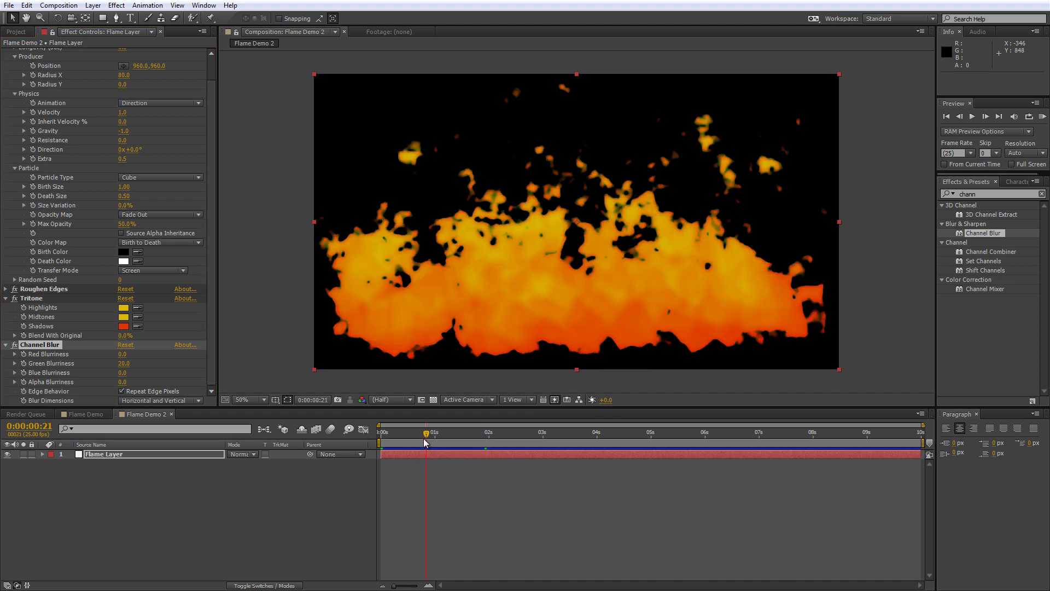
pyautogui.press('KP_0')
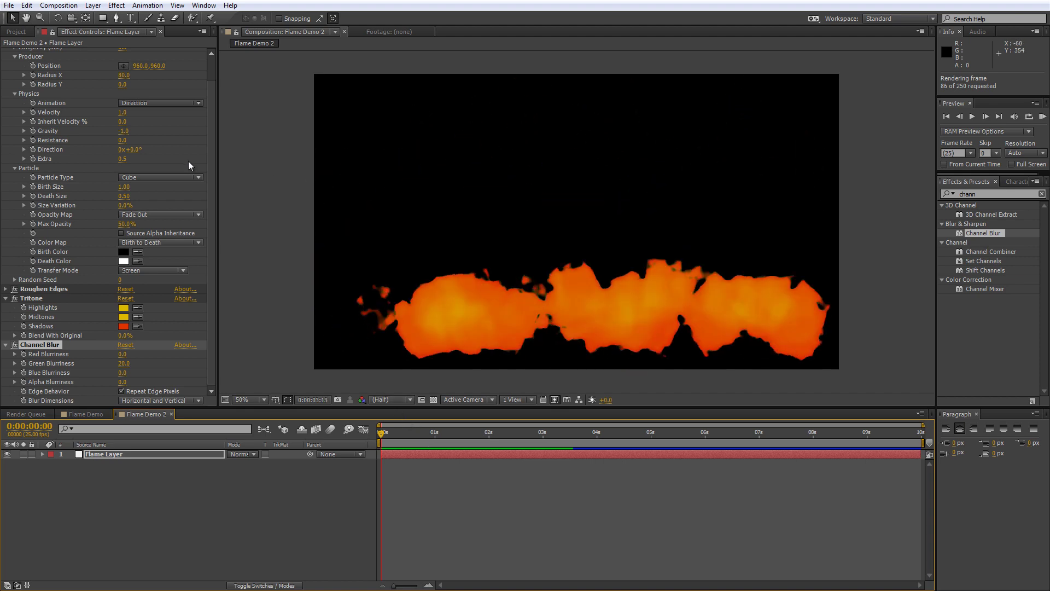
# Narrow the CC Particle Systems II emitter Radius X to 21 and check the flame
pyautogui.scroll(2, 109, 164)
pyautogui.moveTo(122, 99); pyautogui.dragTo(113, 101)
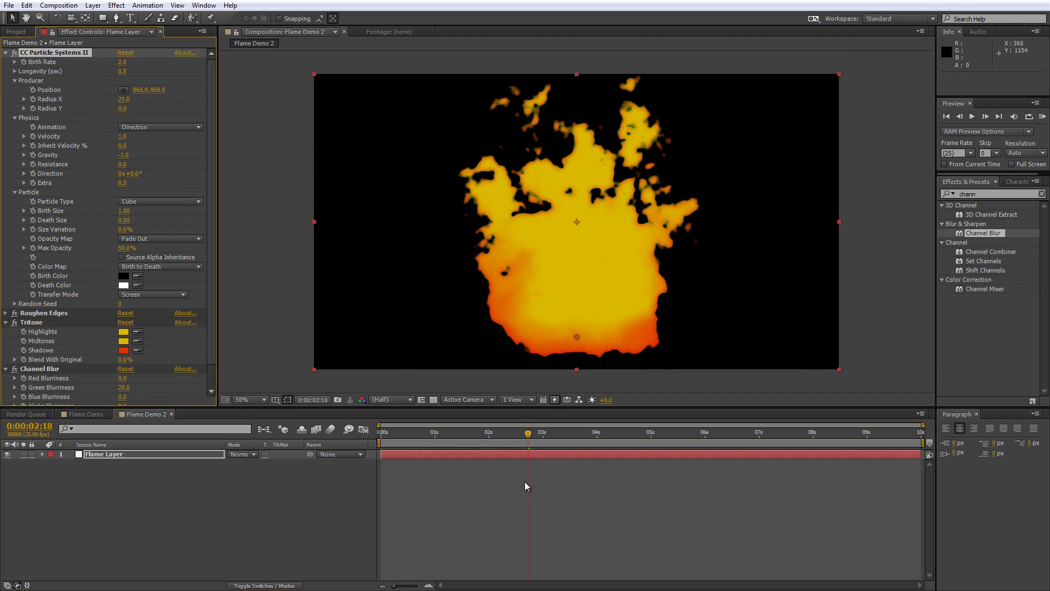
pyautogui.moveTo(469, 432); pyautogui.dragTo(545, 448)
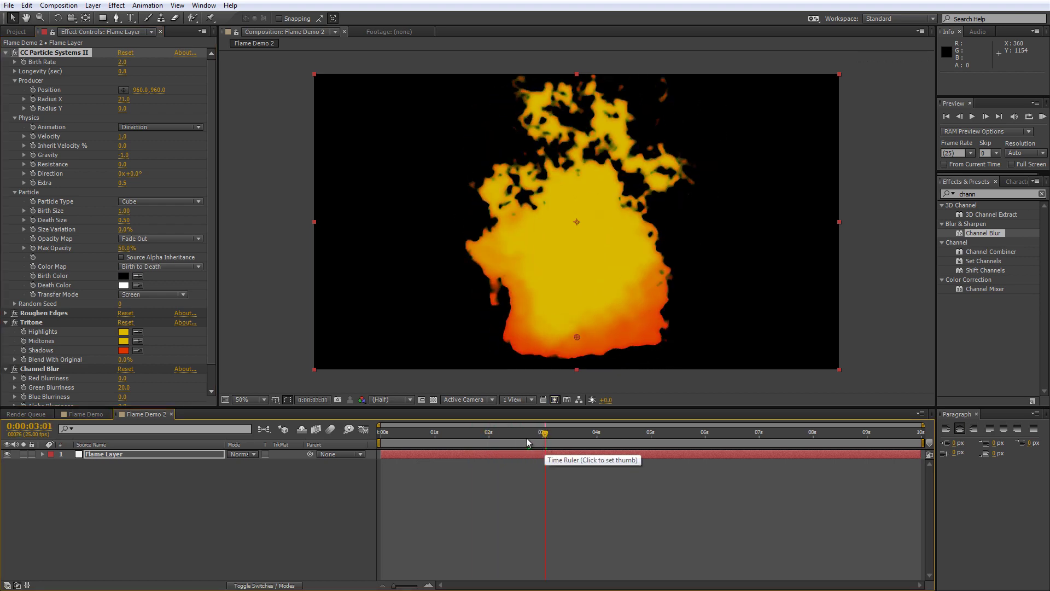
# Angle the particle Direction to 36° and scrub through the animation to review it
pyautogui.click(487, 433)
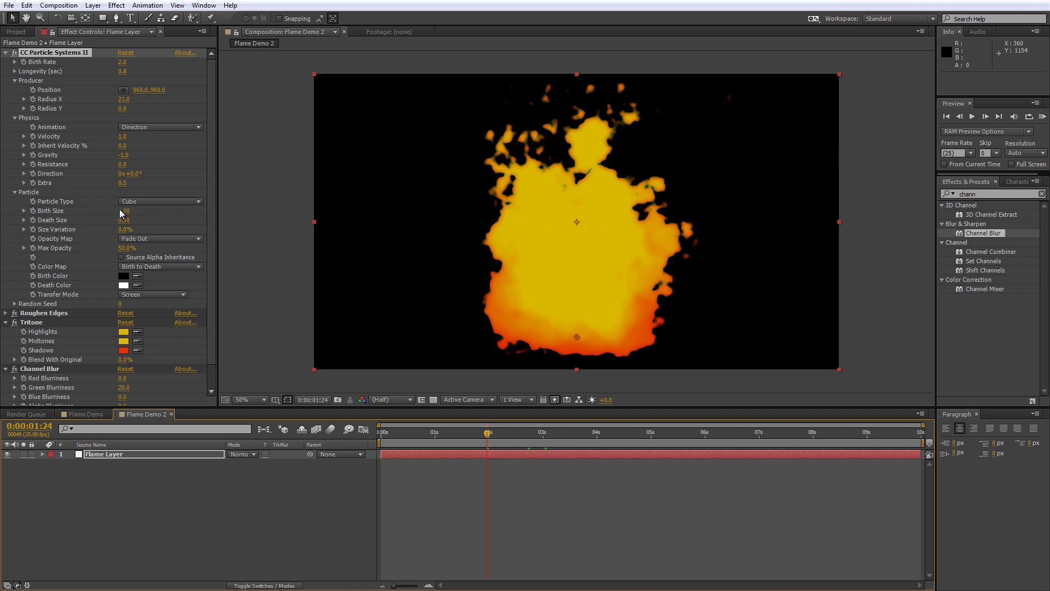
pyautogui.moveTo(130, 173); pyautogui.dragTo(157, 182)
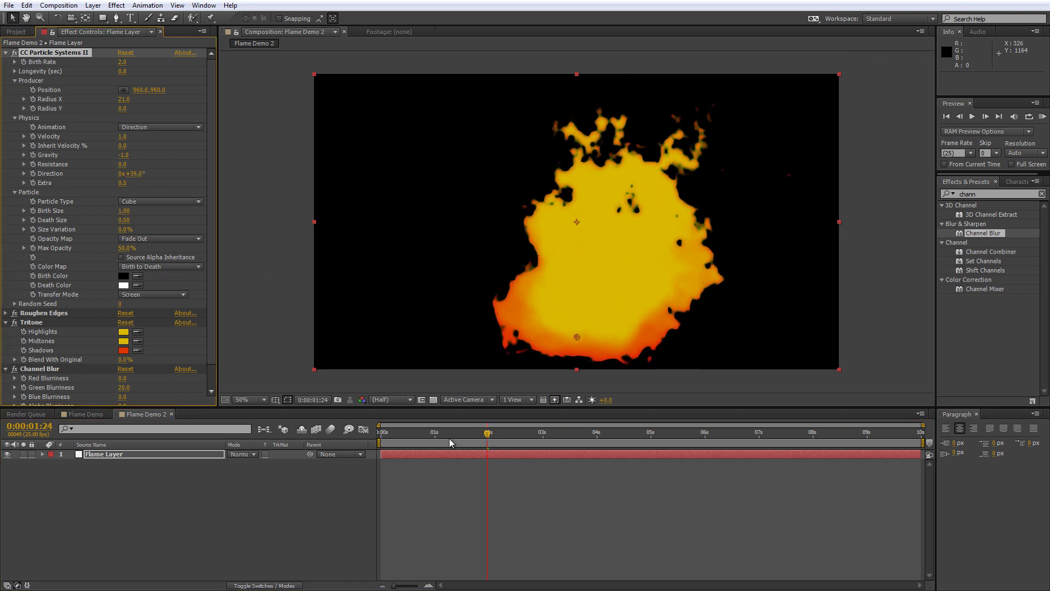
pyautogui.moveTo(448, 435); pyautogui.dragTo(533, 451)
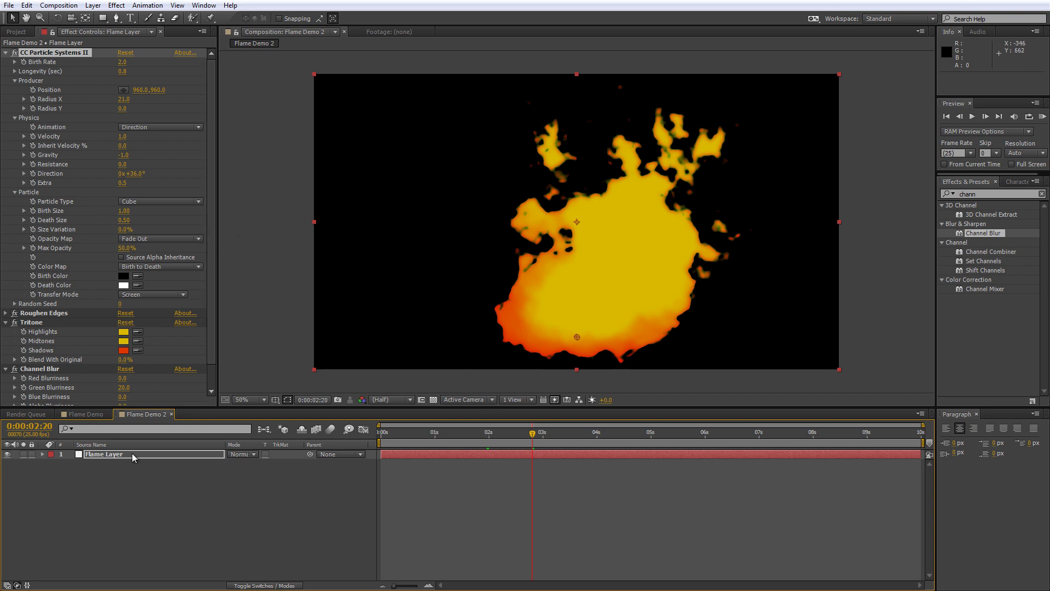
# Drop the sfv_flames preset onto Comp 1's white layer and scrub ahead to see the flames
pyautogui.click(138, 510)
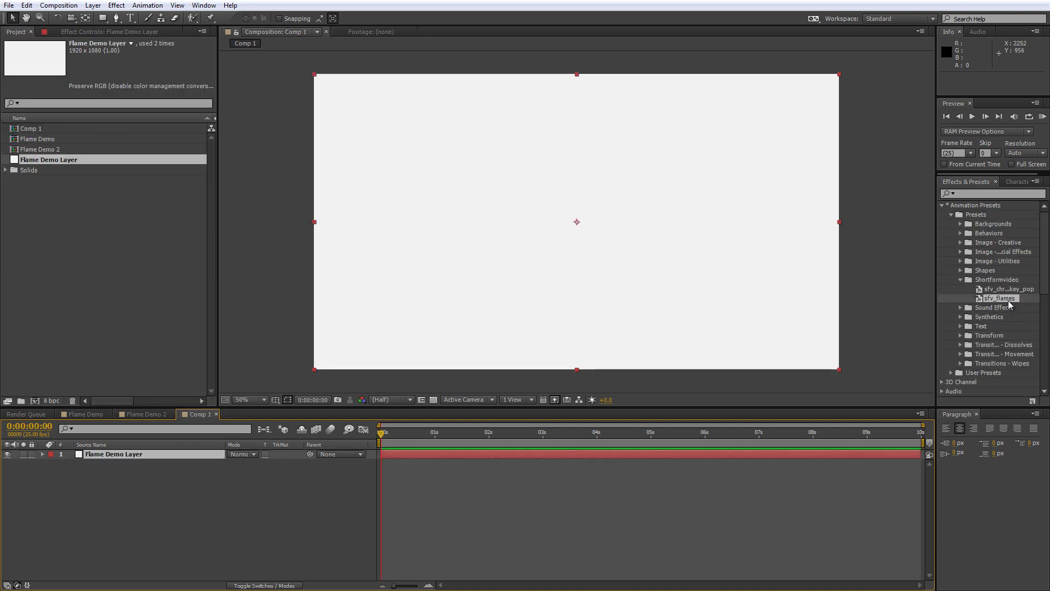
pyautogui.moveTo(1012, 304); pyautogui.dragTo(666, 314)
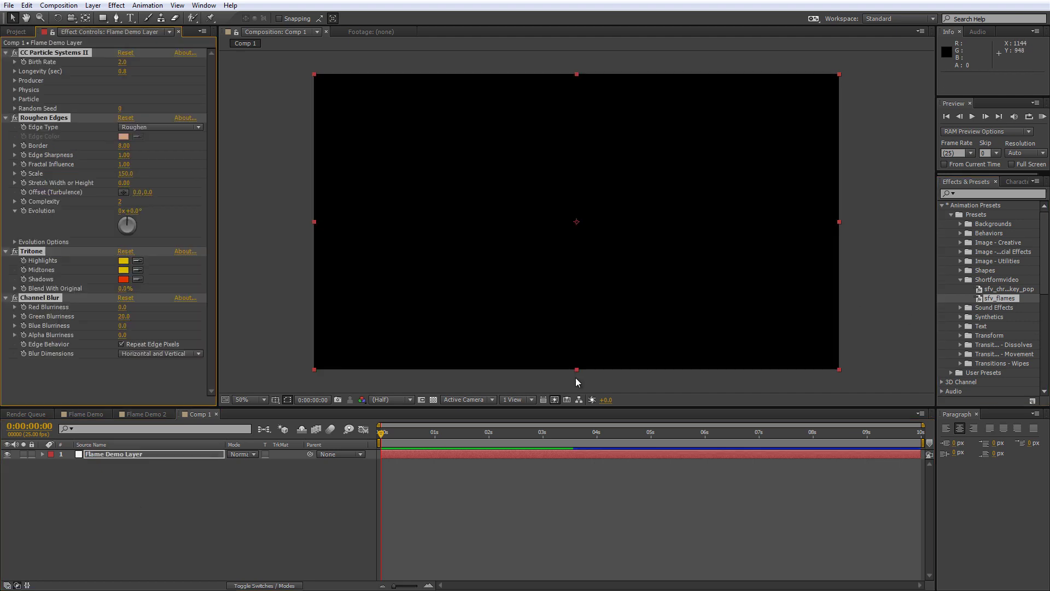
pyautogui.moveTo(527, 434); pyautogui.dragTo(551, 424)
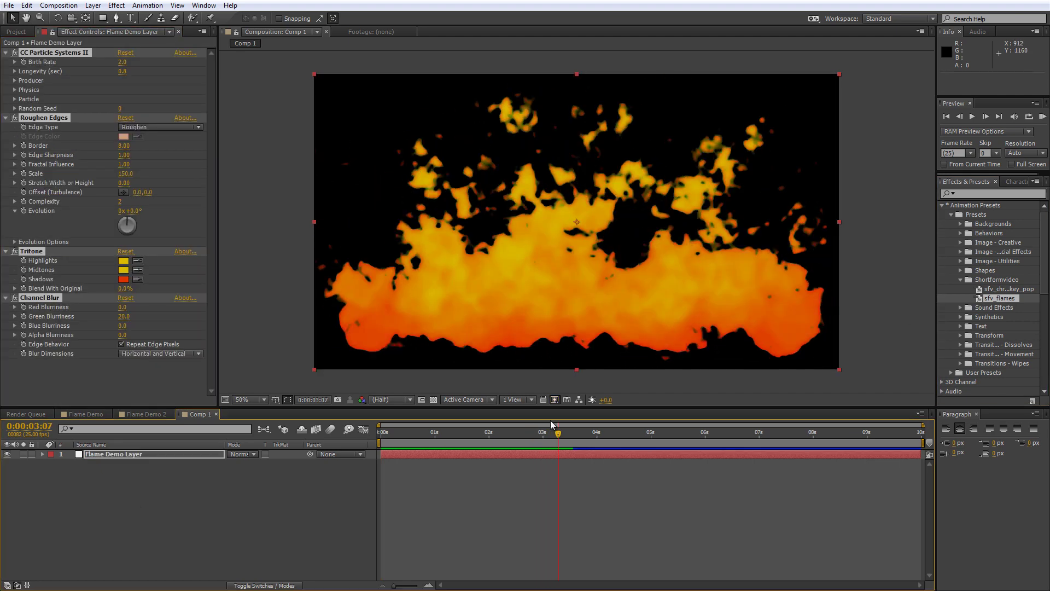